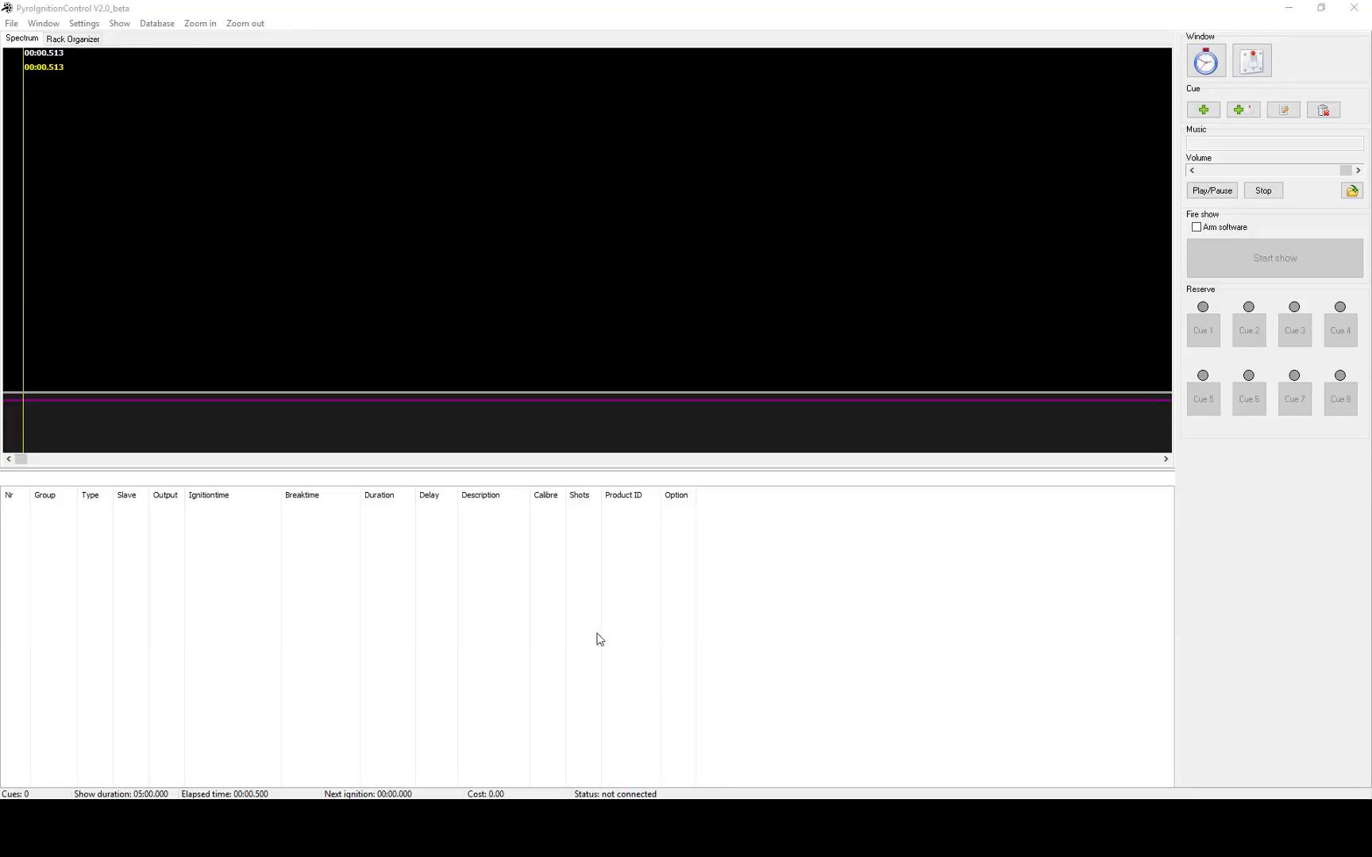
Open the Ignition system connection page in Settings > Options to connect the show.
click(84, 23)
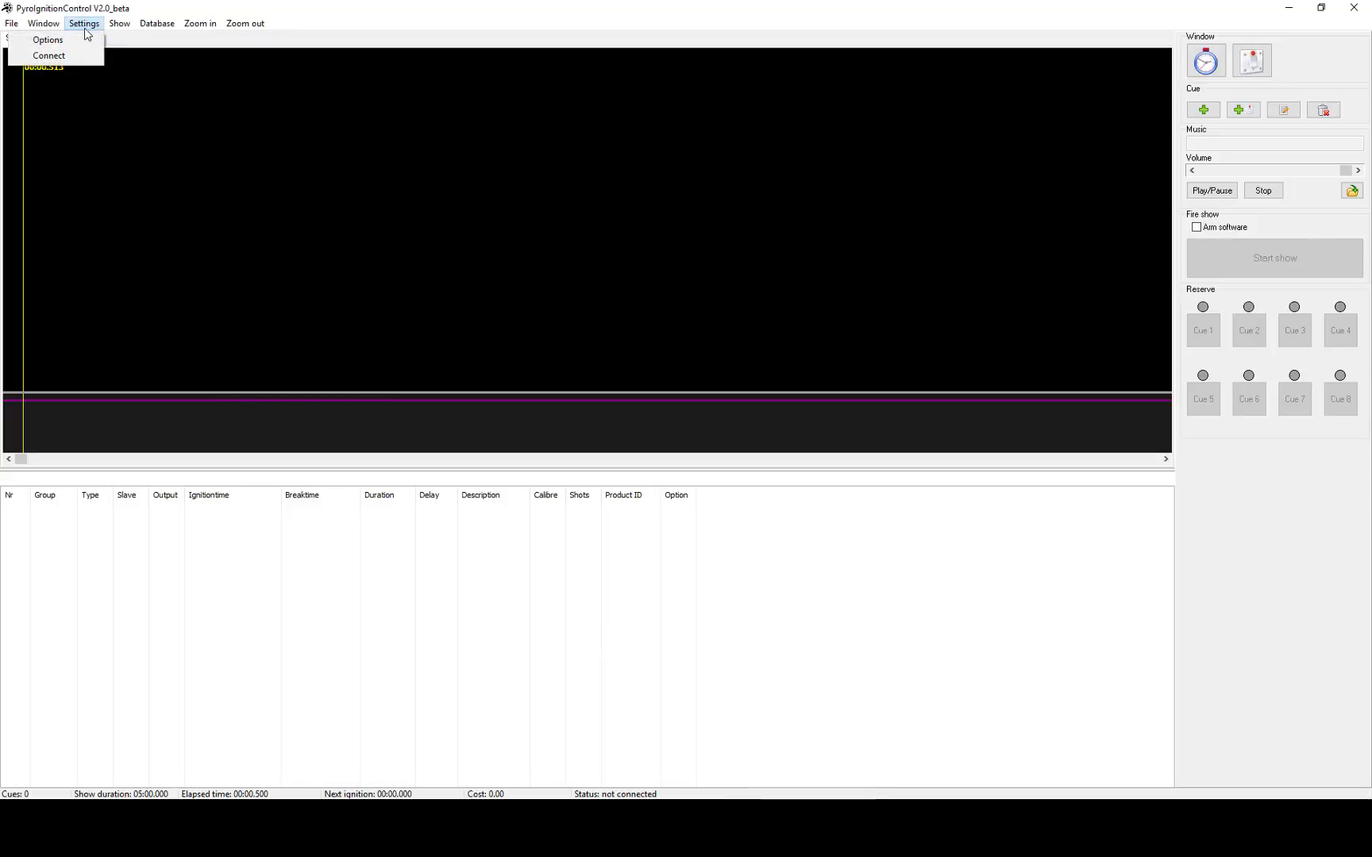
click(79, 40)
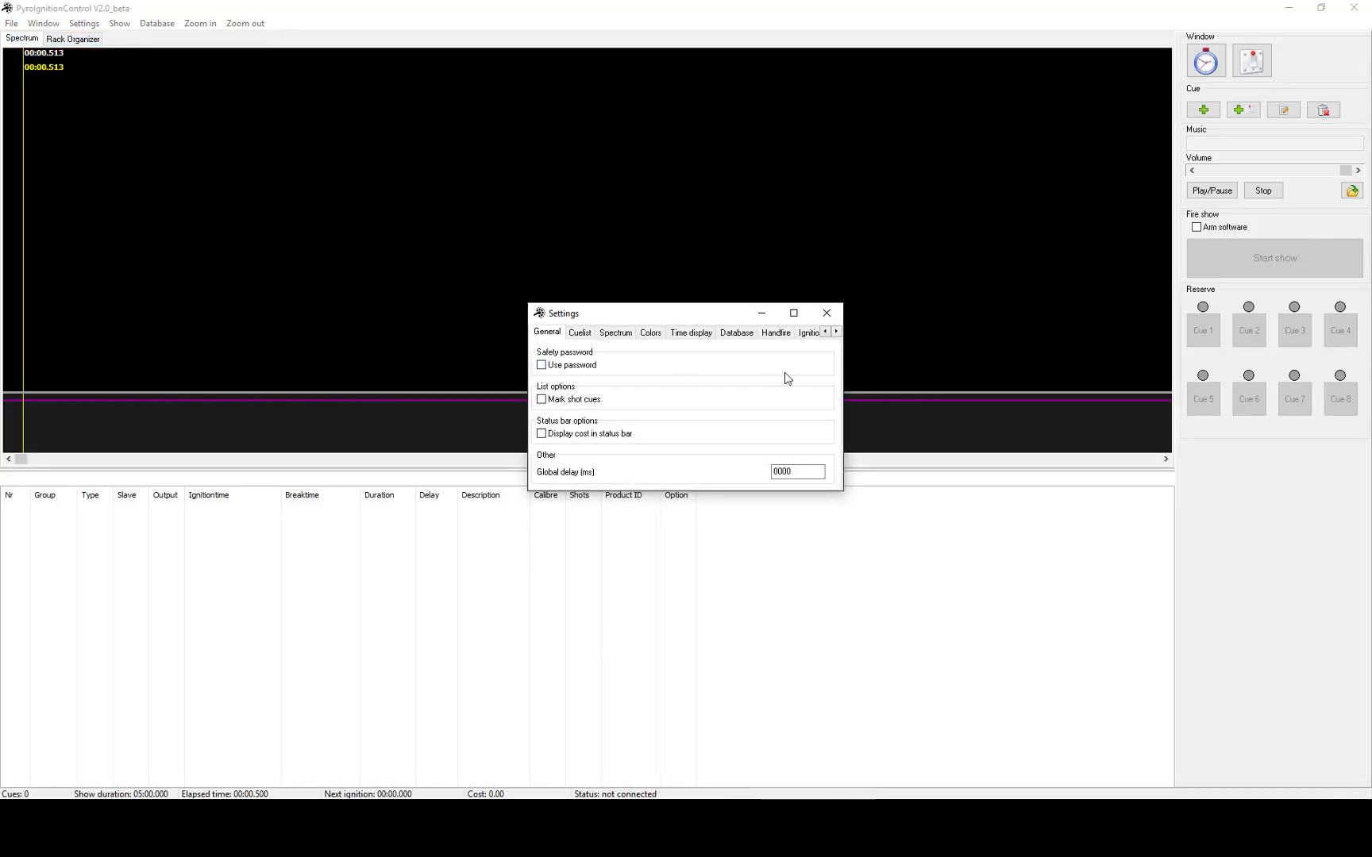
click(836, 332)
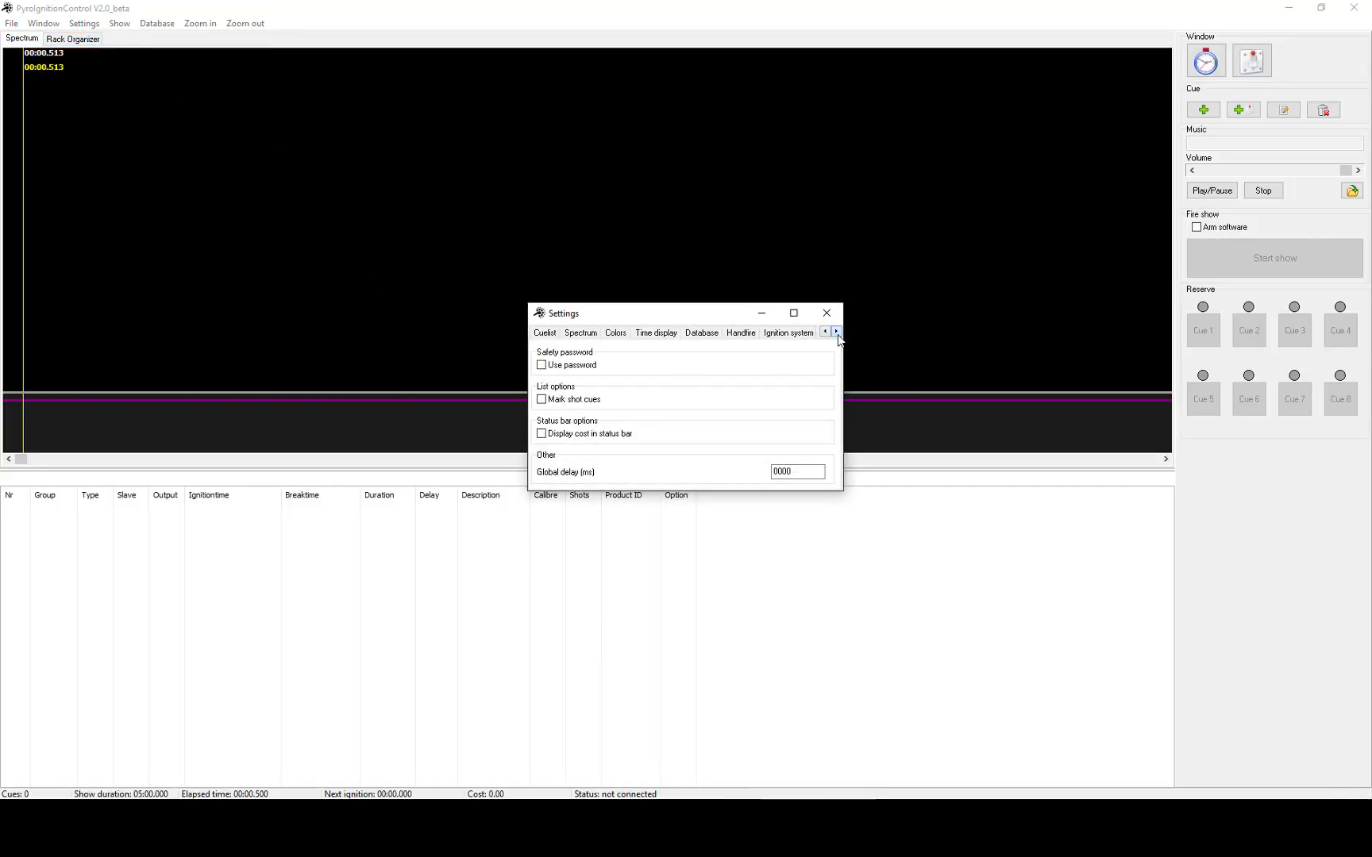
click(794, 333)
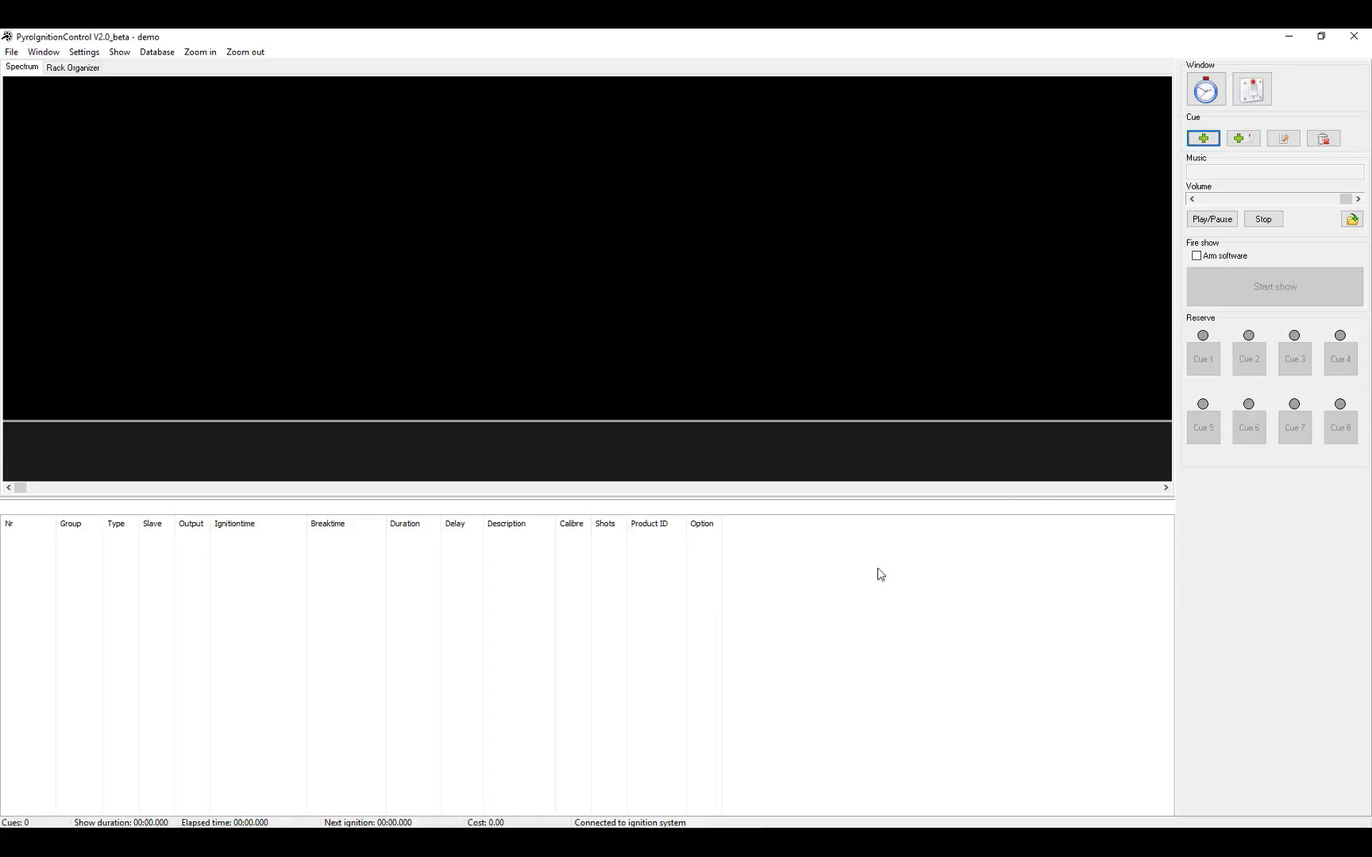
Start a new cue on slave 1, keeping output 1/1.
click(1208, 139)
drag(651, 315, 598, 335)
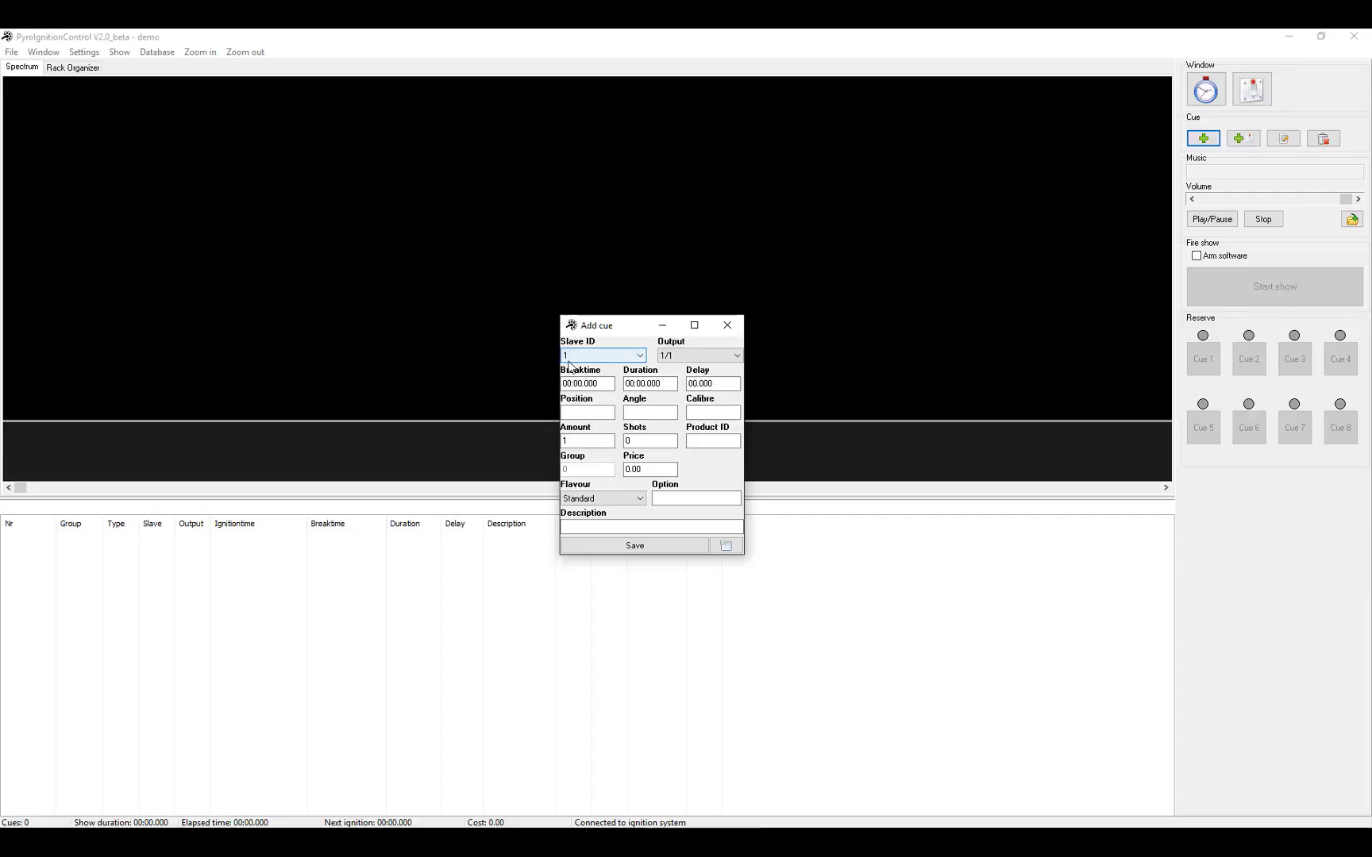
click(696, 355)
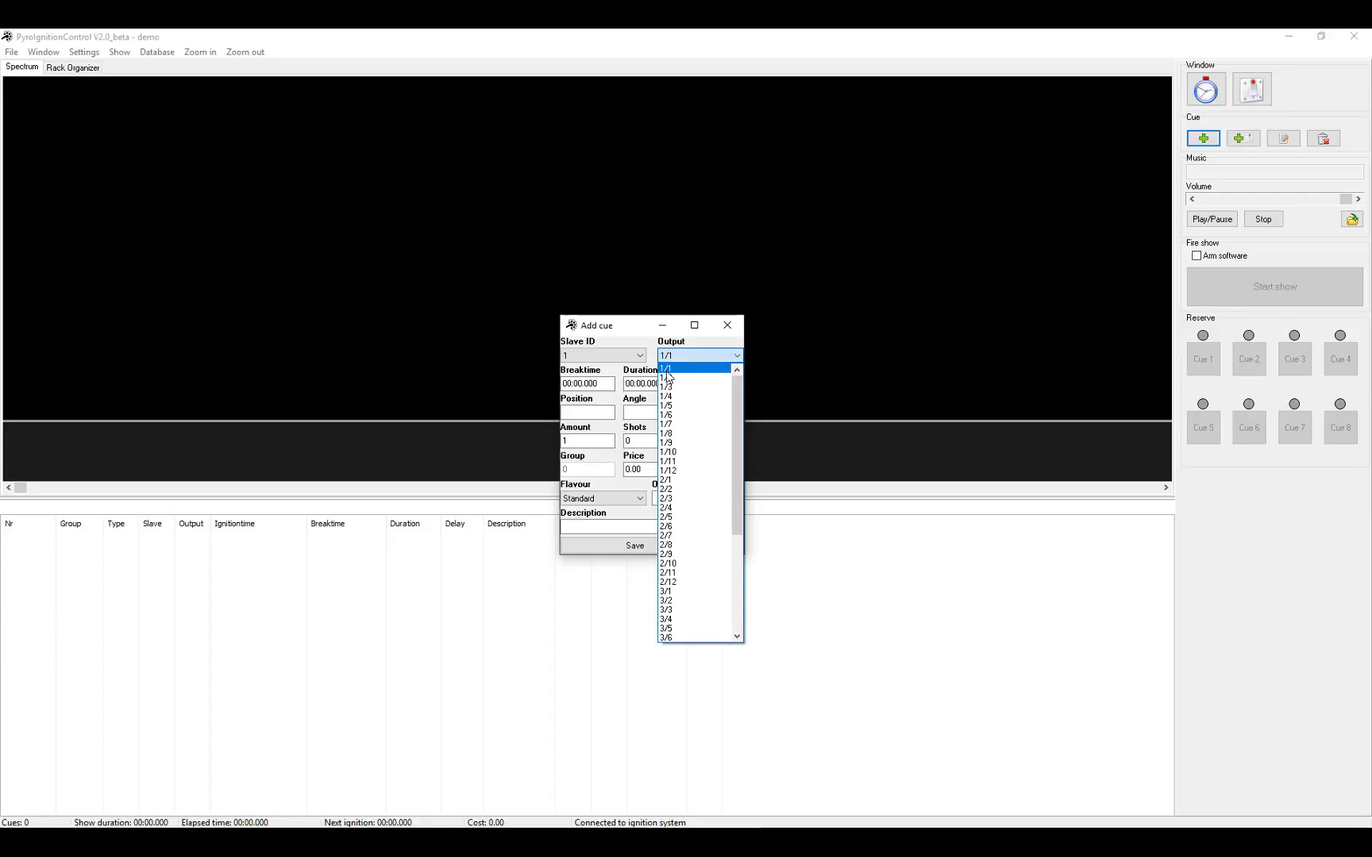
click(669, 371)
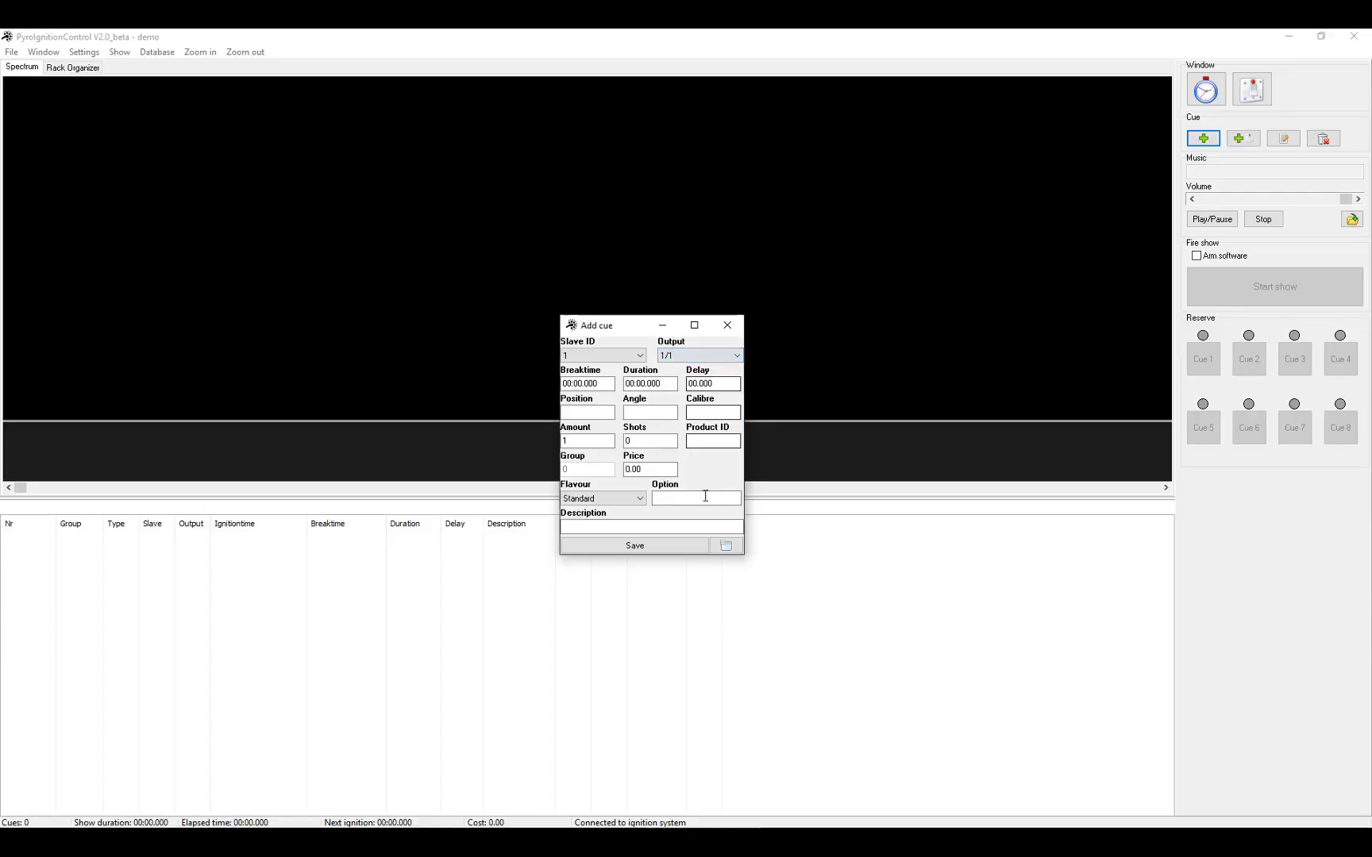
Enter break time 5 s, duration 2 s and delay 2 s for the cue.
click(579, 384)
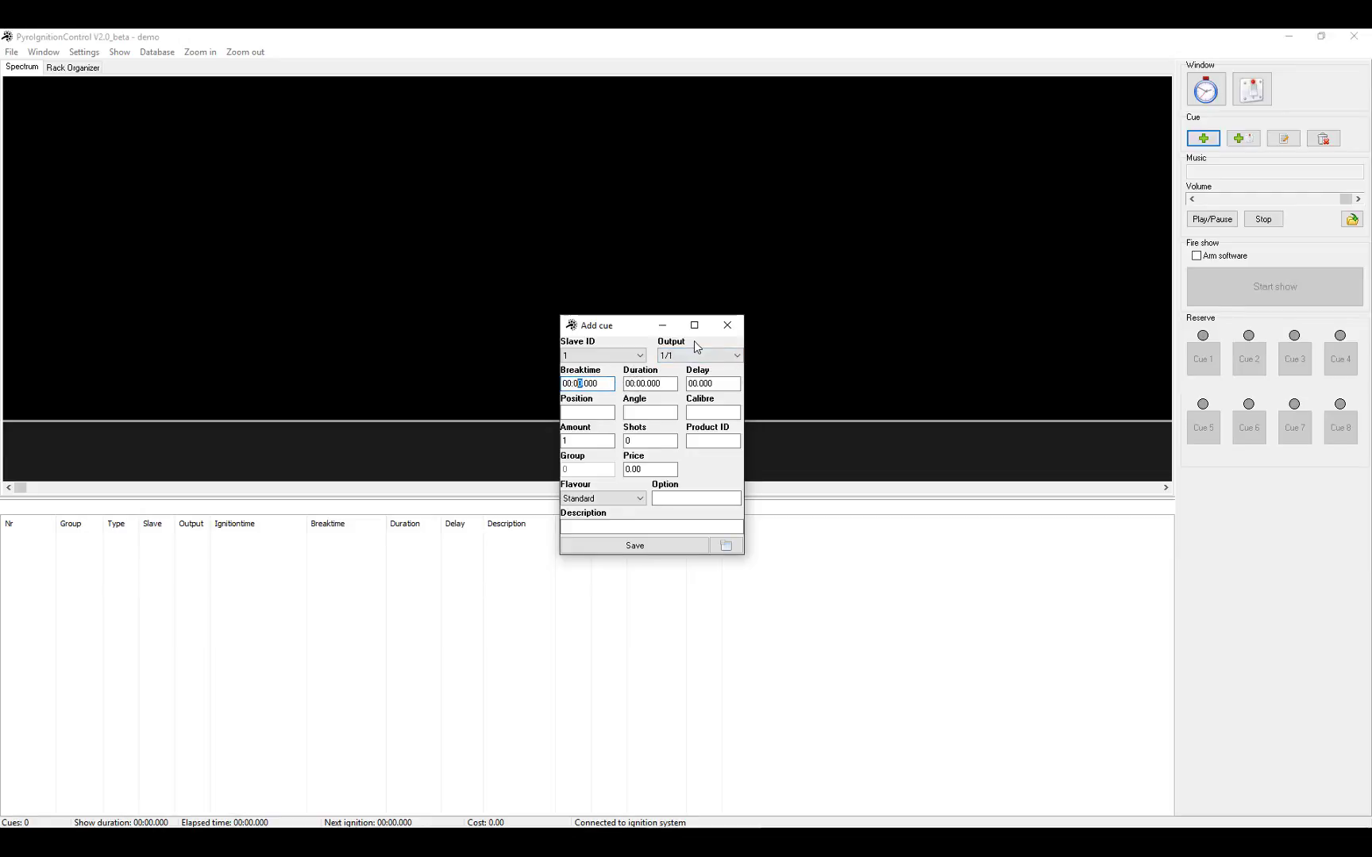
text(5)
click(645, 384)
click(642, 383)
text(2)
click(697, 385)
text(2)
Save the output 1/1 cue, adding it to the cue list at 00:03.000.
click(663, 548)
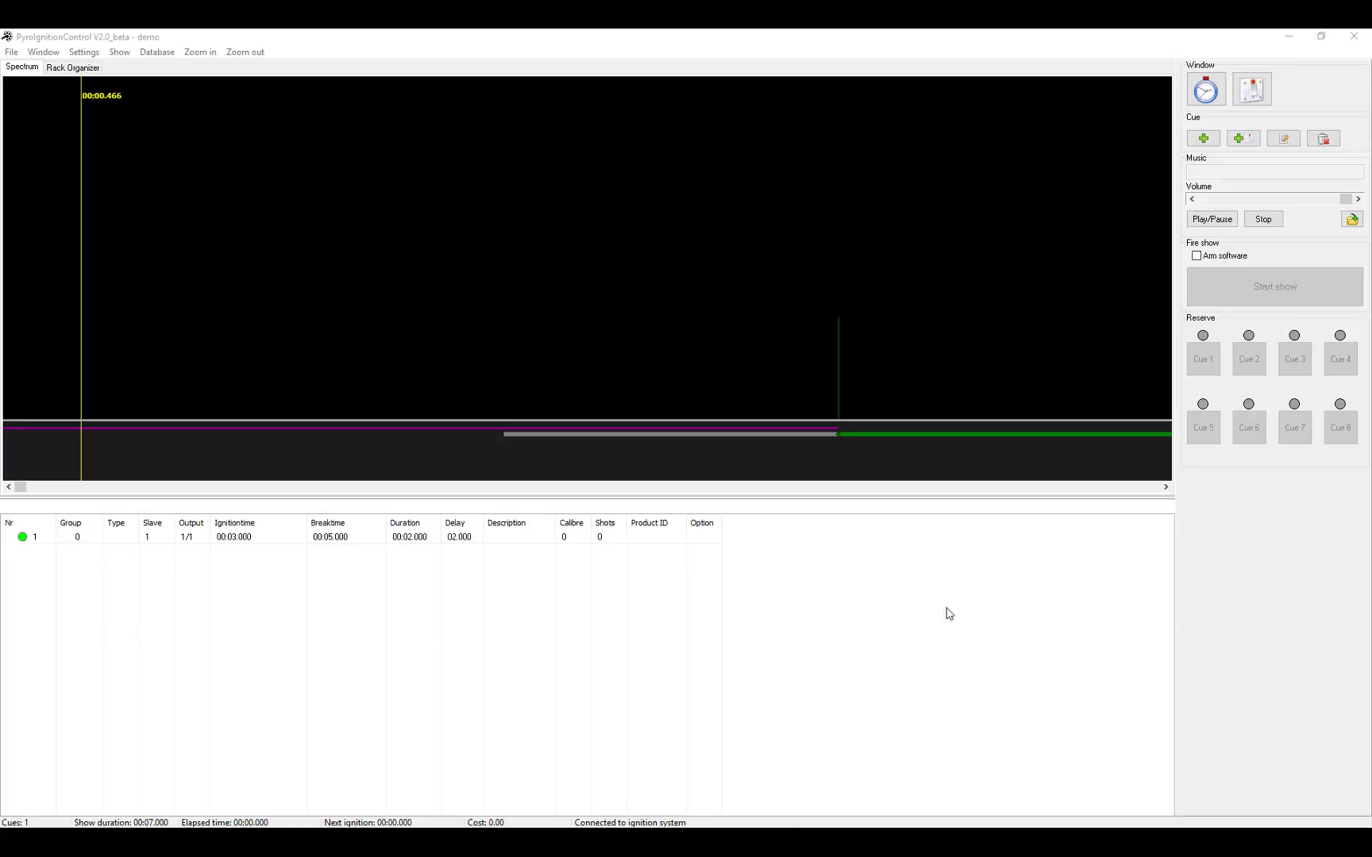
Start a second cue, keeping slave ID 1.
click(1211, 139)
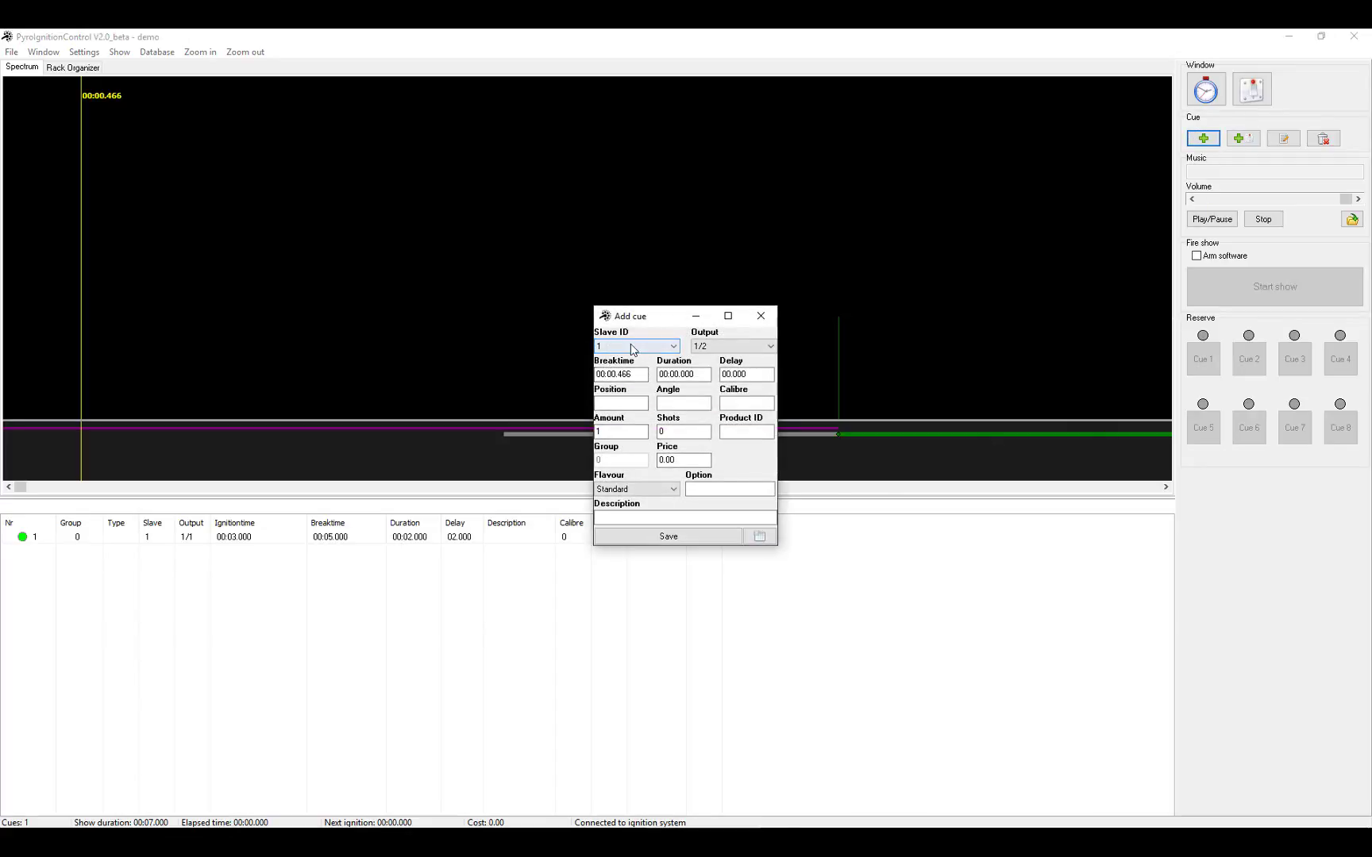
click(633, 346)
click(631, 362)
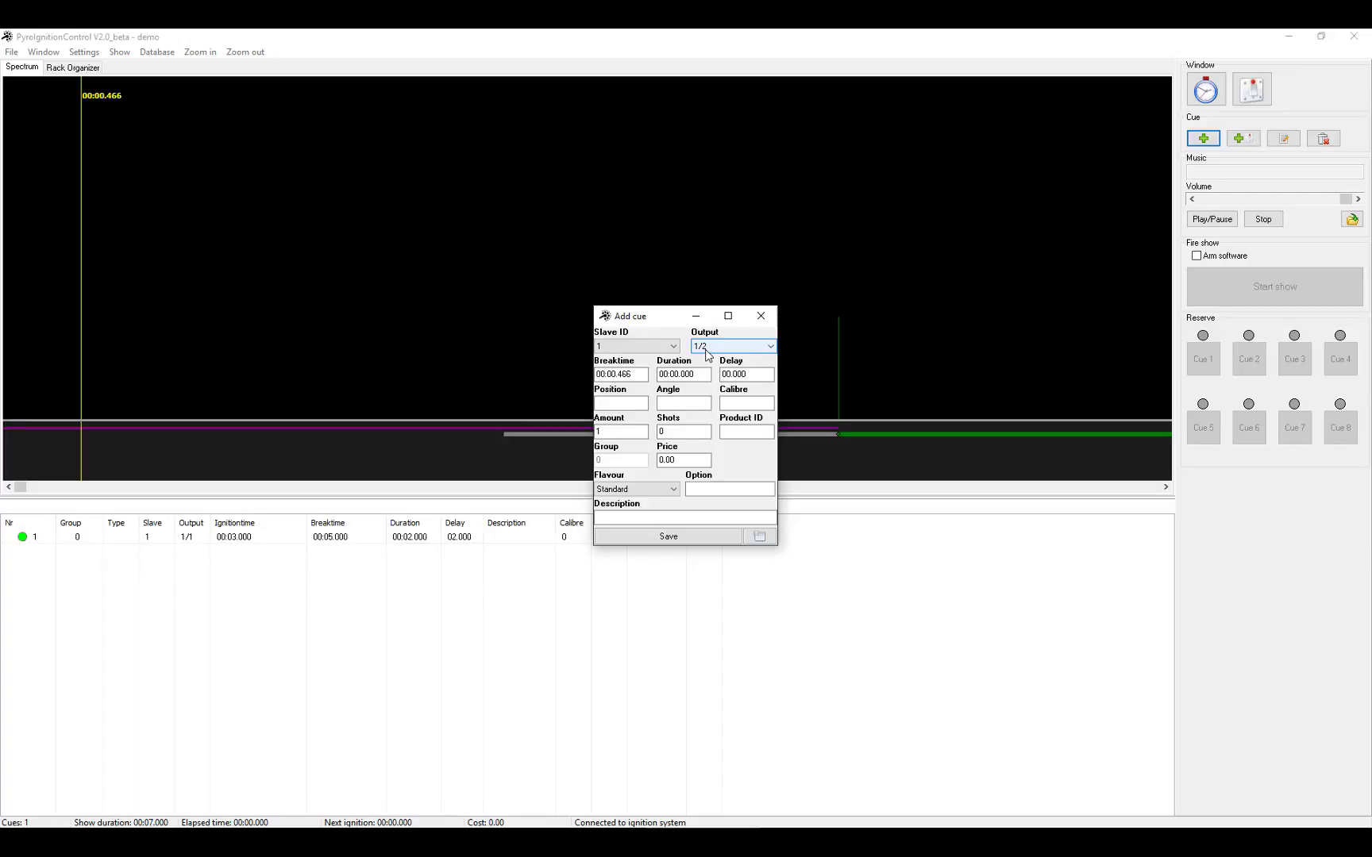
Set break time 00:06.000, duration 2 s and delay 2 s on output 1/2, and save.
key(Tab)
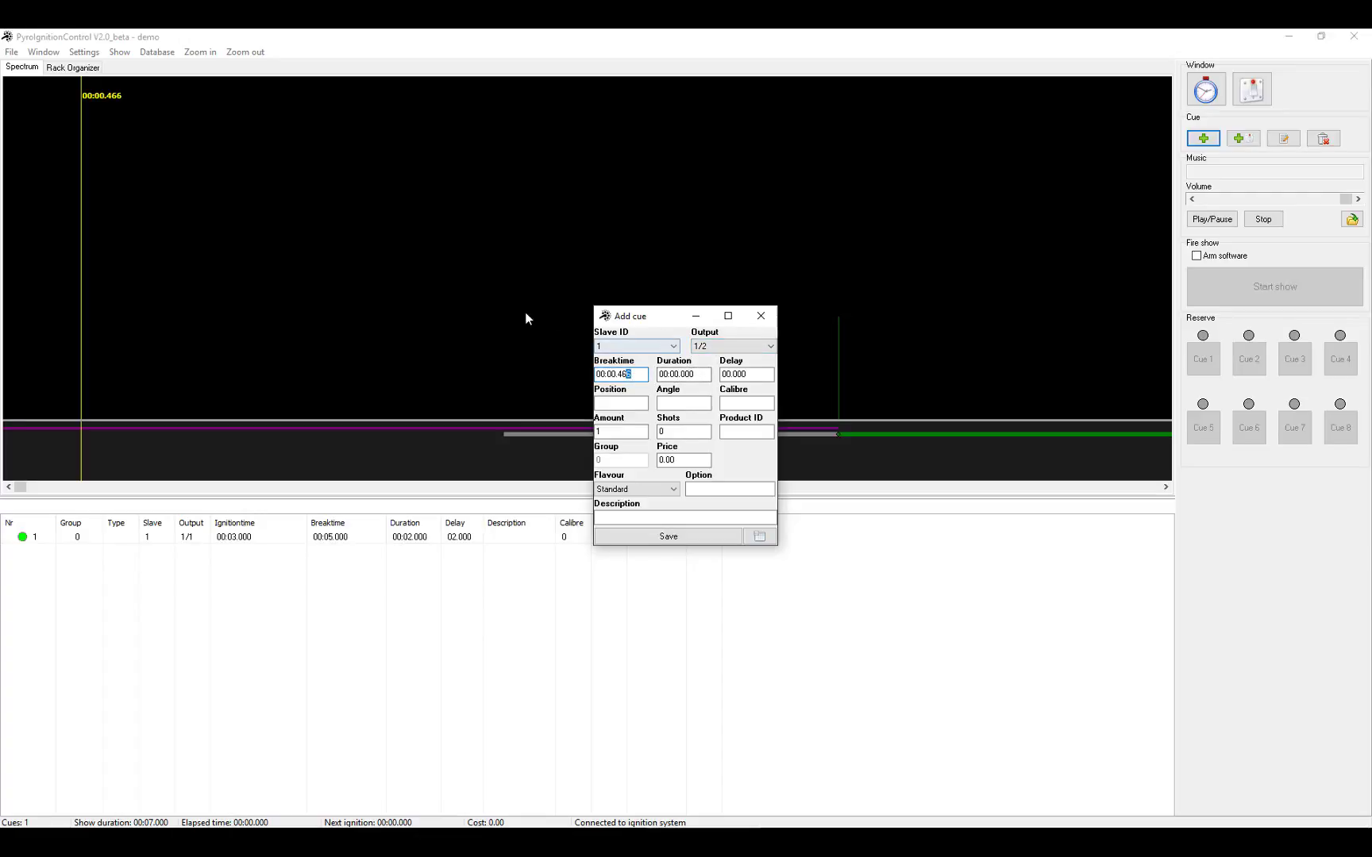
click(616, 375)
text(6.000)
click(687, 374)
text(2)
click(727, 374)
text(2)
click(675, 536)
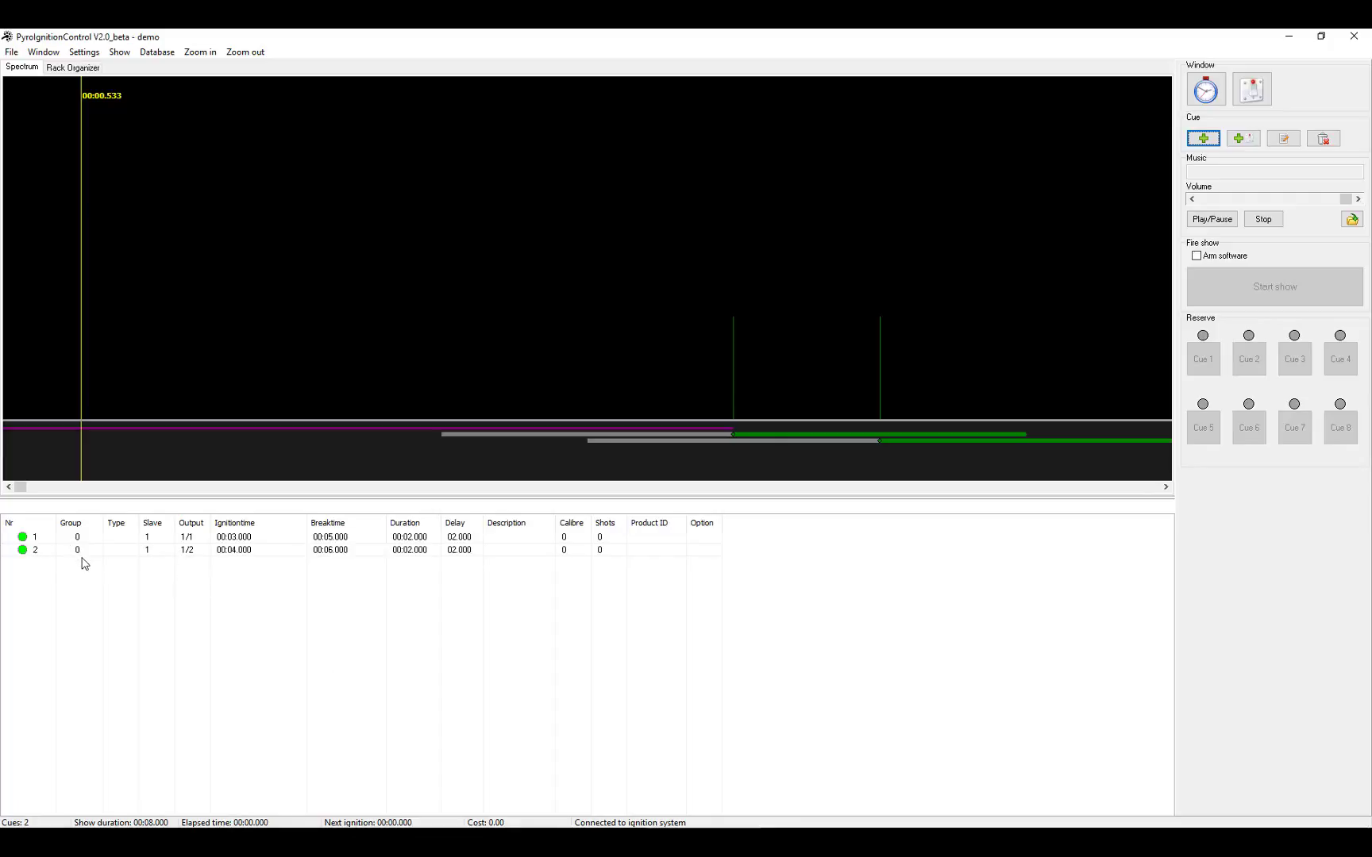
Add and save cue 3 on output 1/3 with break 00:07.000, duration 00:02 and delay 02.
click(191, 553)
click(1203, 138)
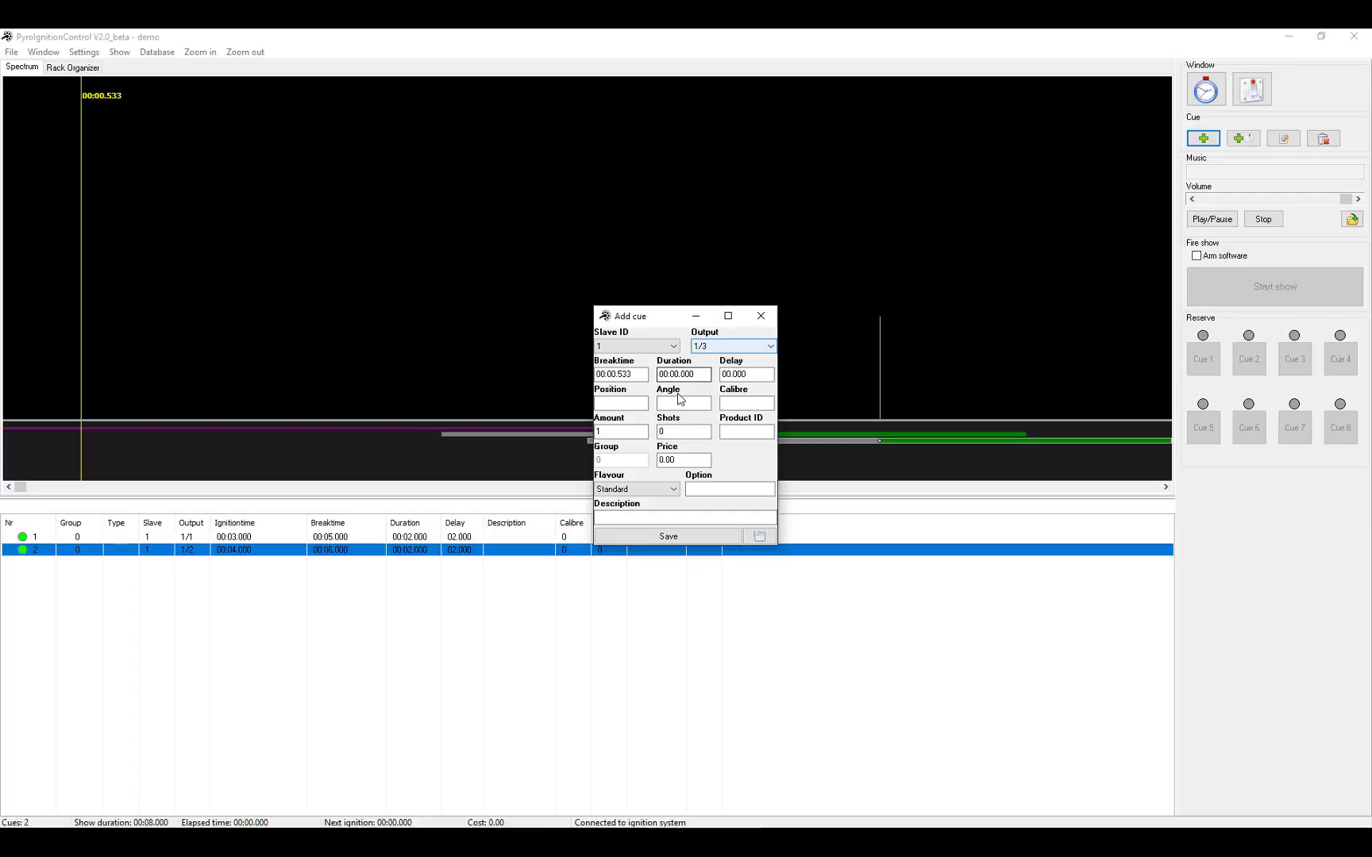
click(614, 373)
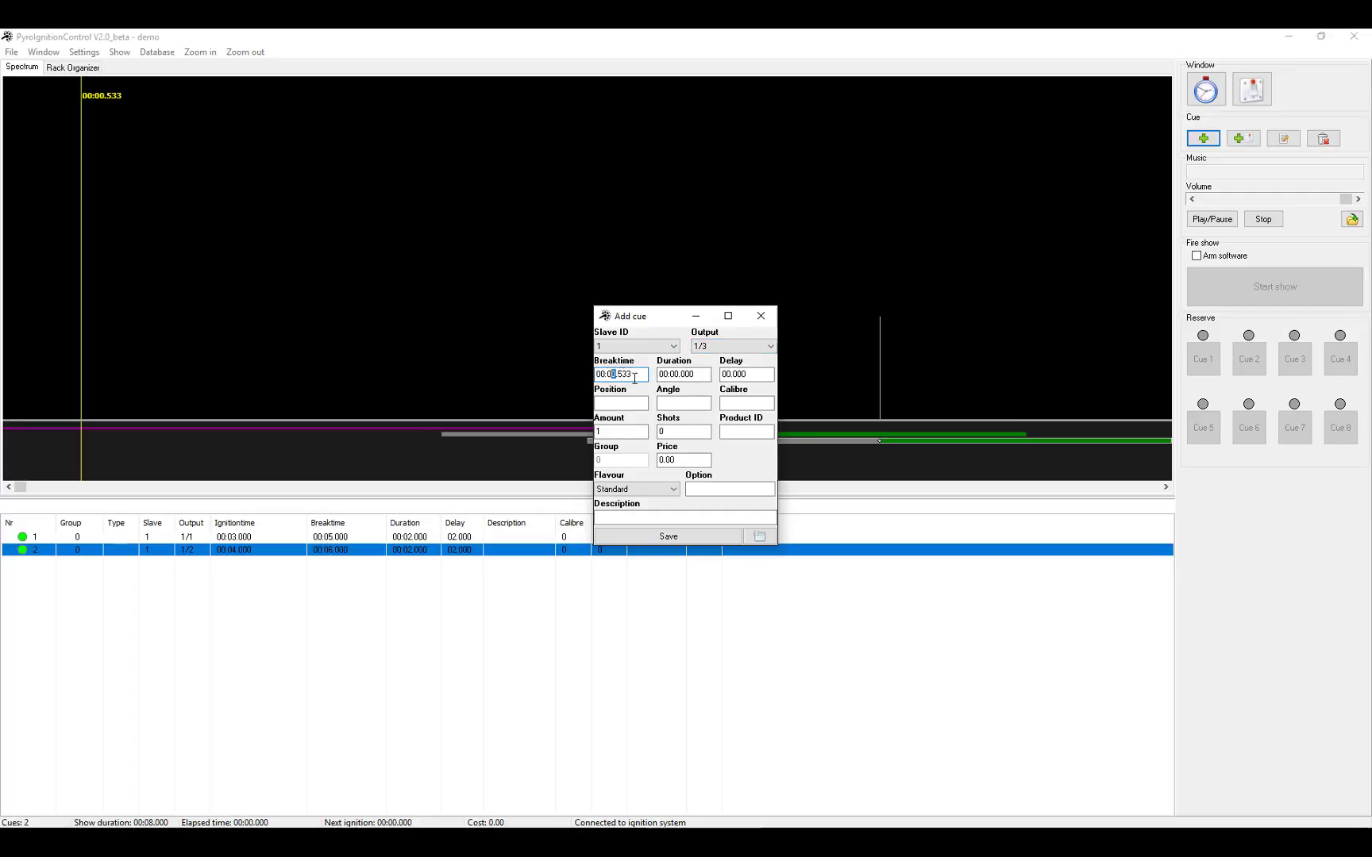
text(7.000)
key(Tab)
text(0002)
click(730, 376)
text(02)
click(708, 535)
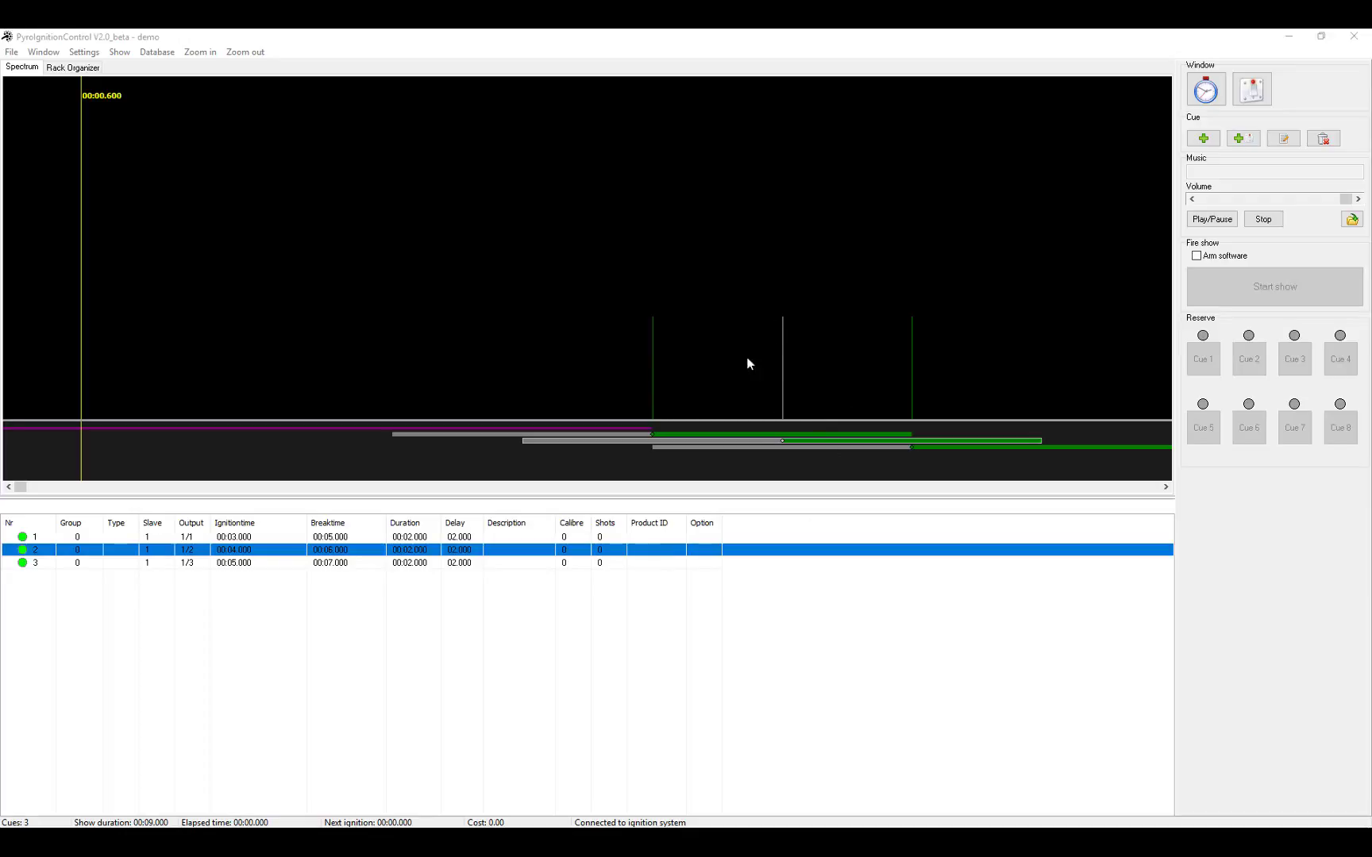
click(450, 538)
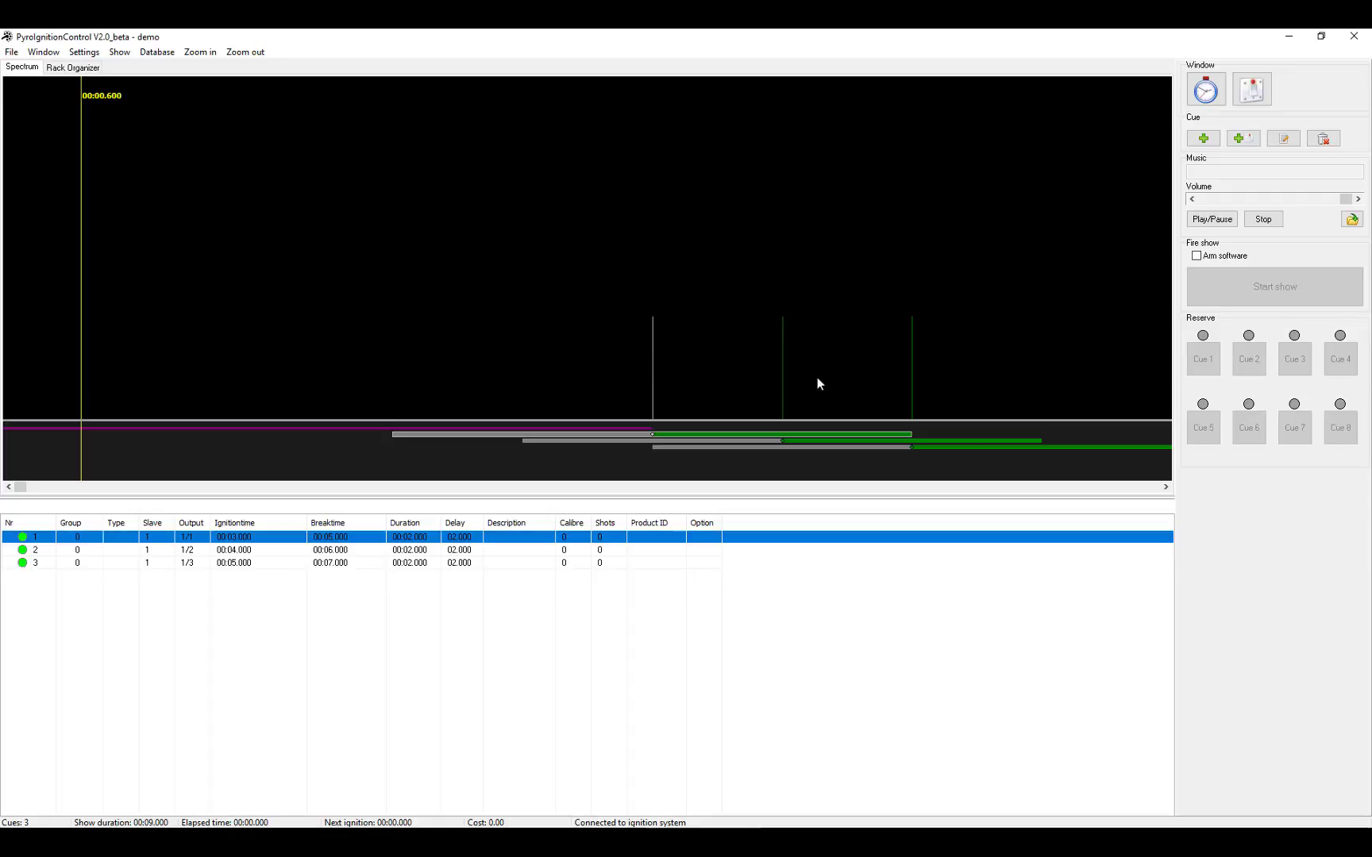
click(1220, 225)
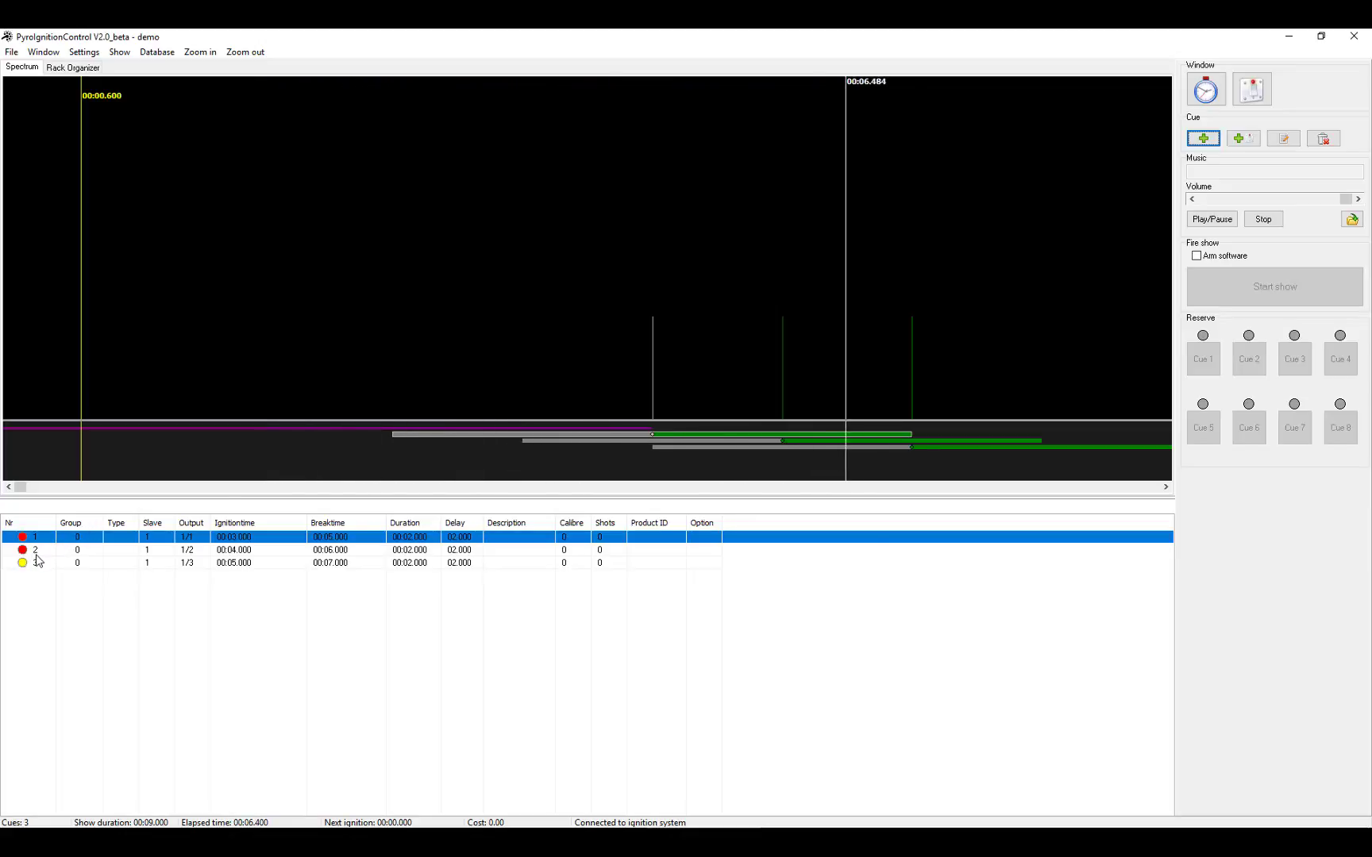
click(1271, 217)
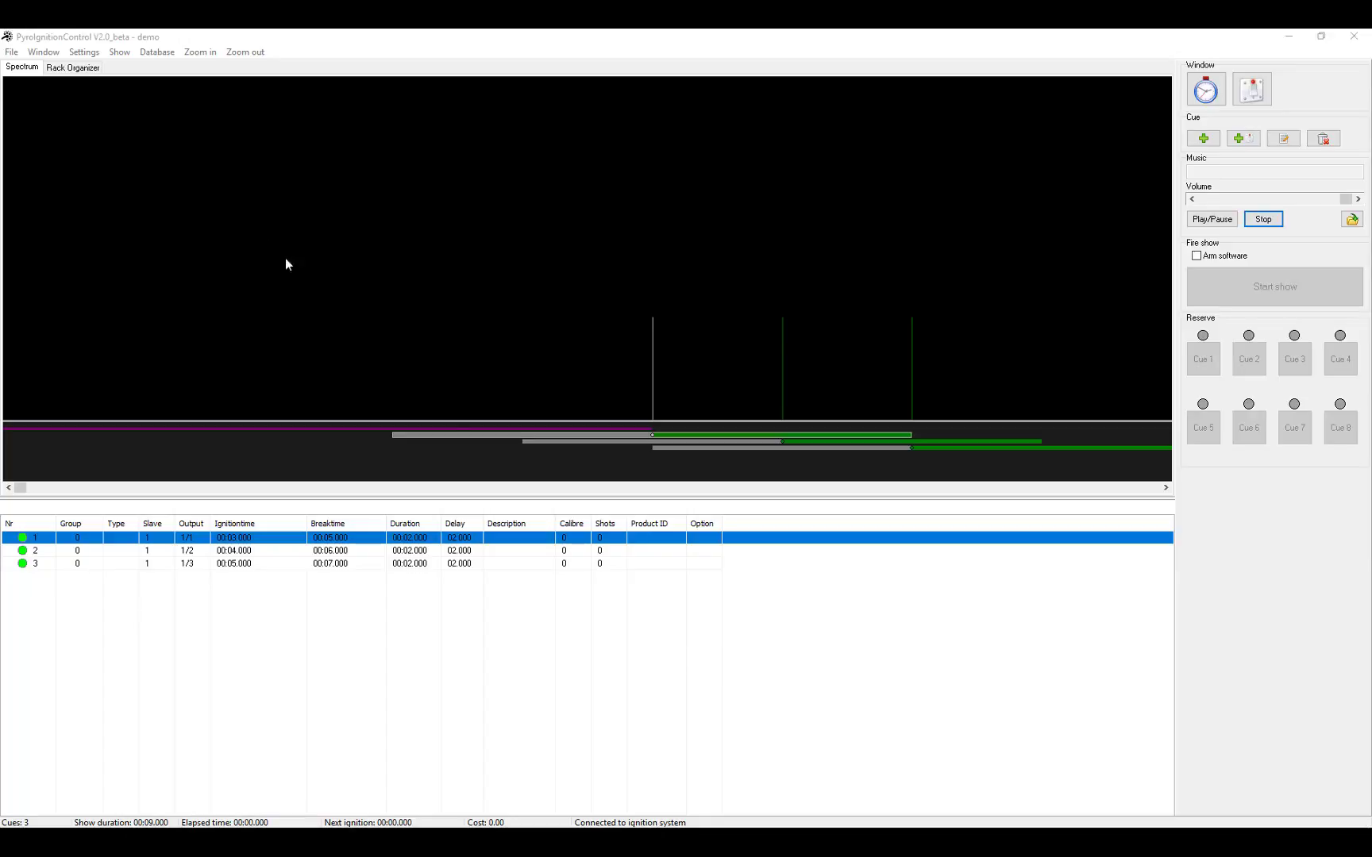
Export the show from Window > Ignitionsystem as FireTek file 'demo' and confirm the success message.
click(56, 52)
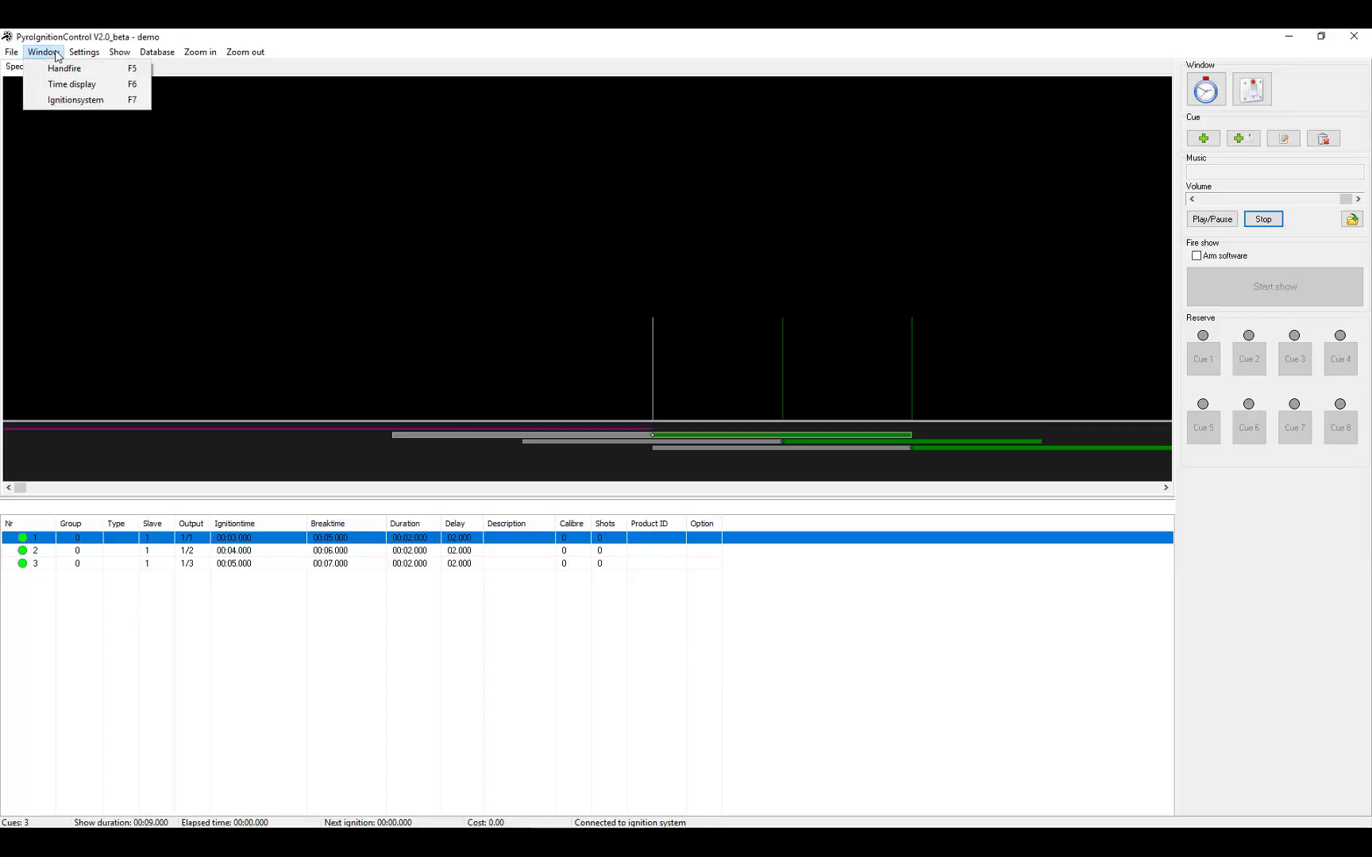
click(61, 102)
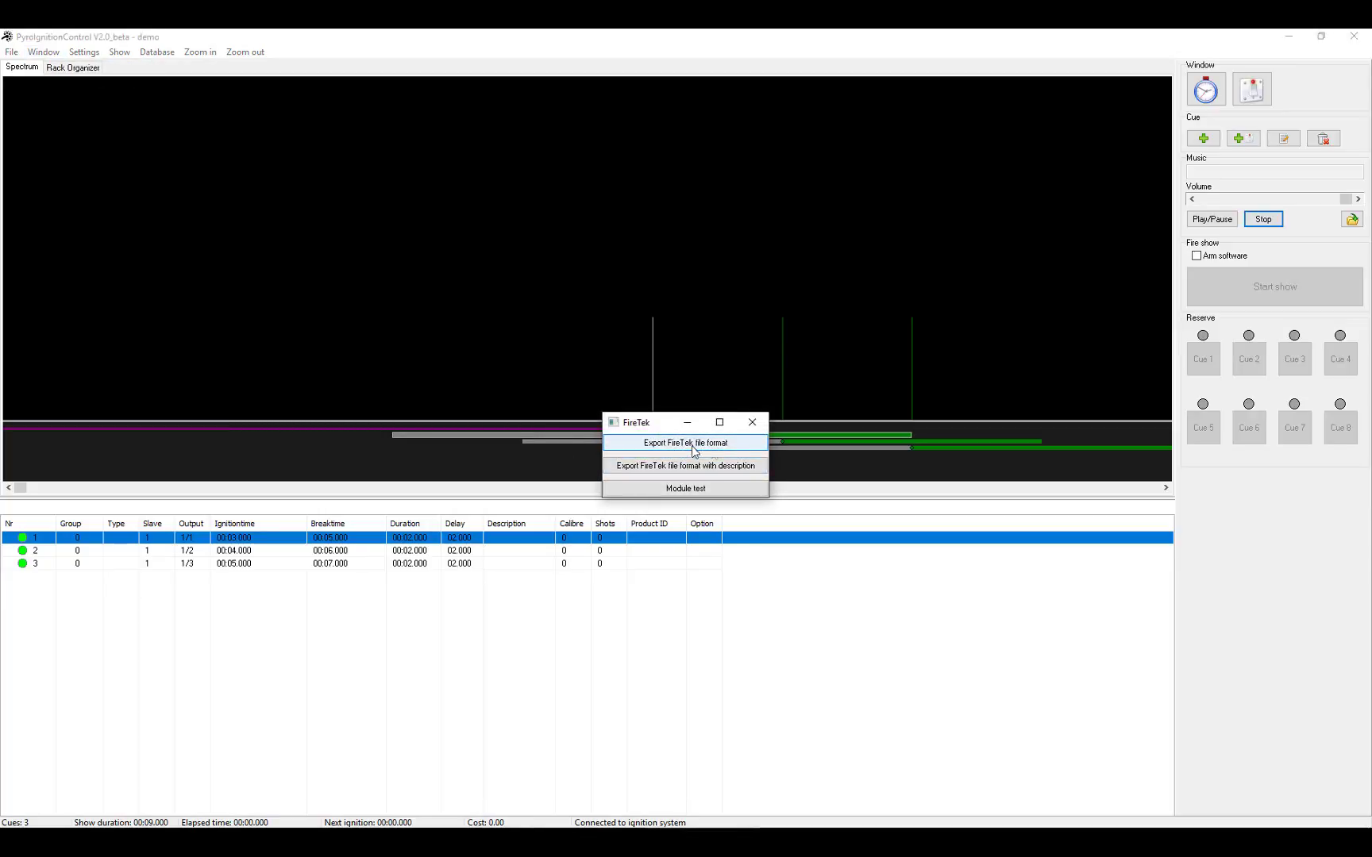
click(729, 449)
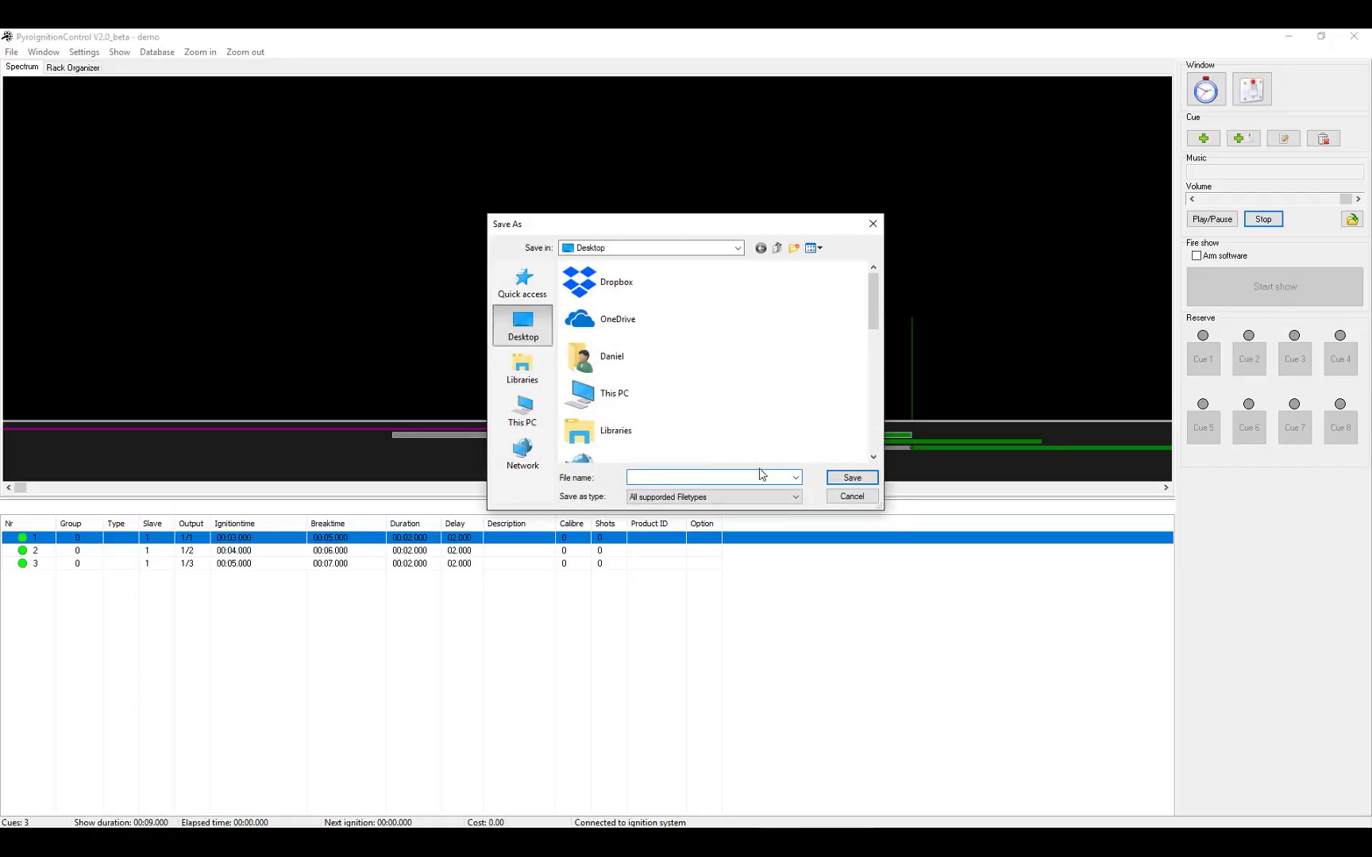
text(demo)
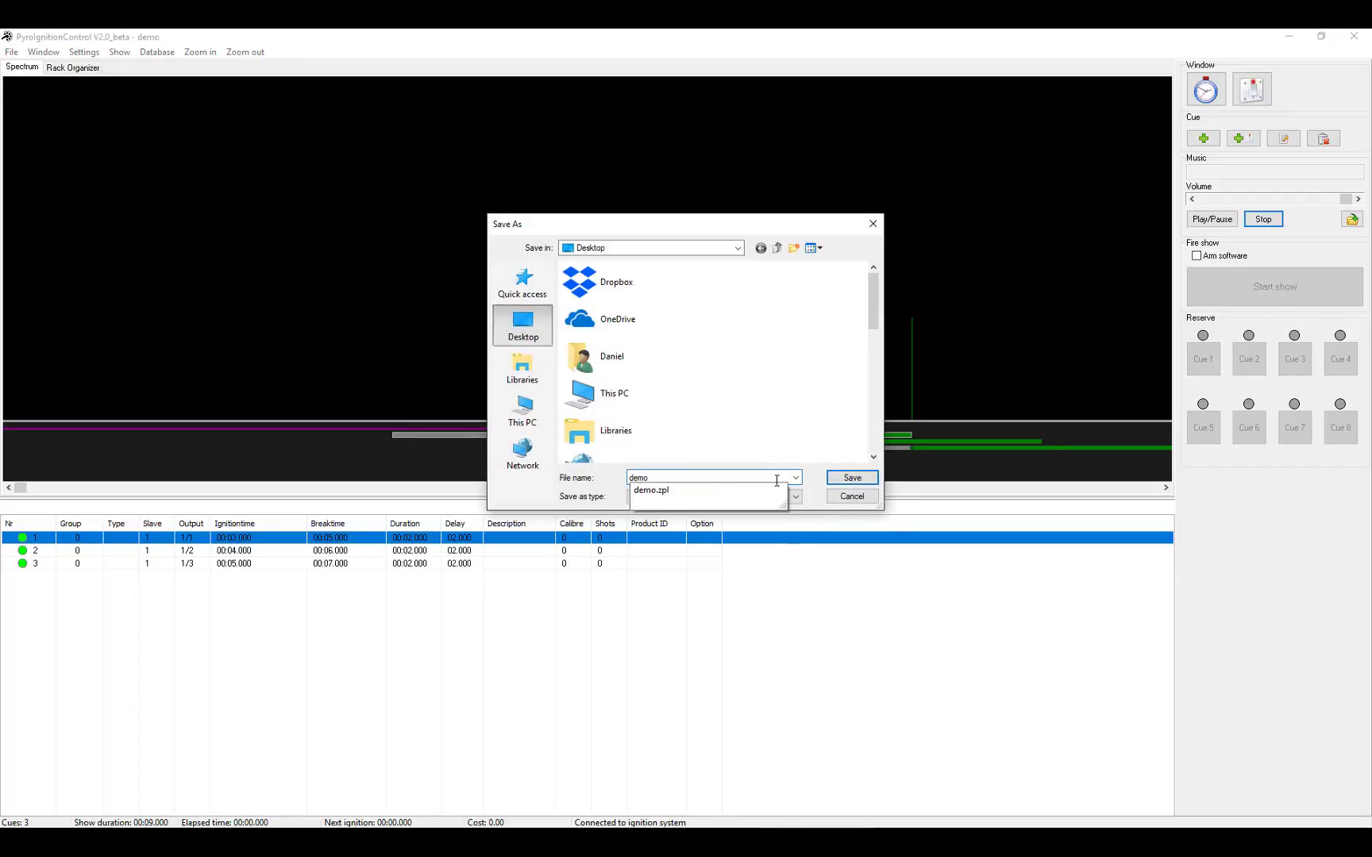
click(849, 479)
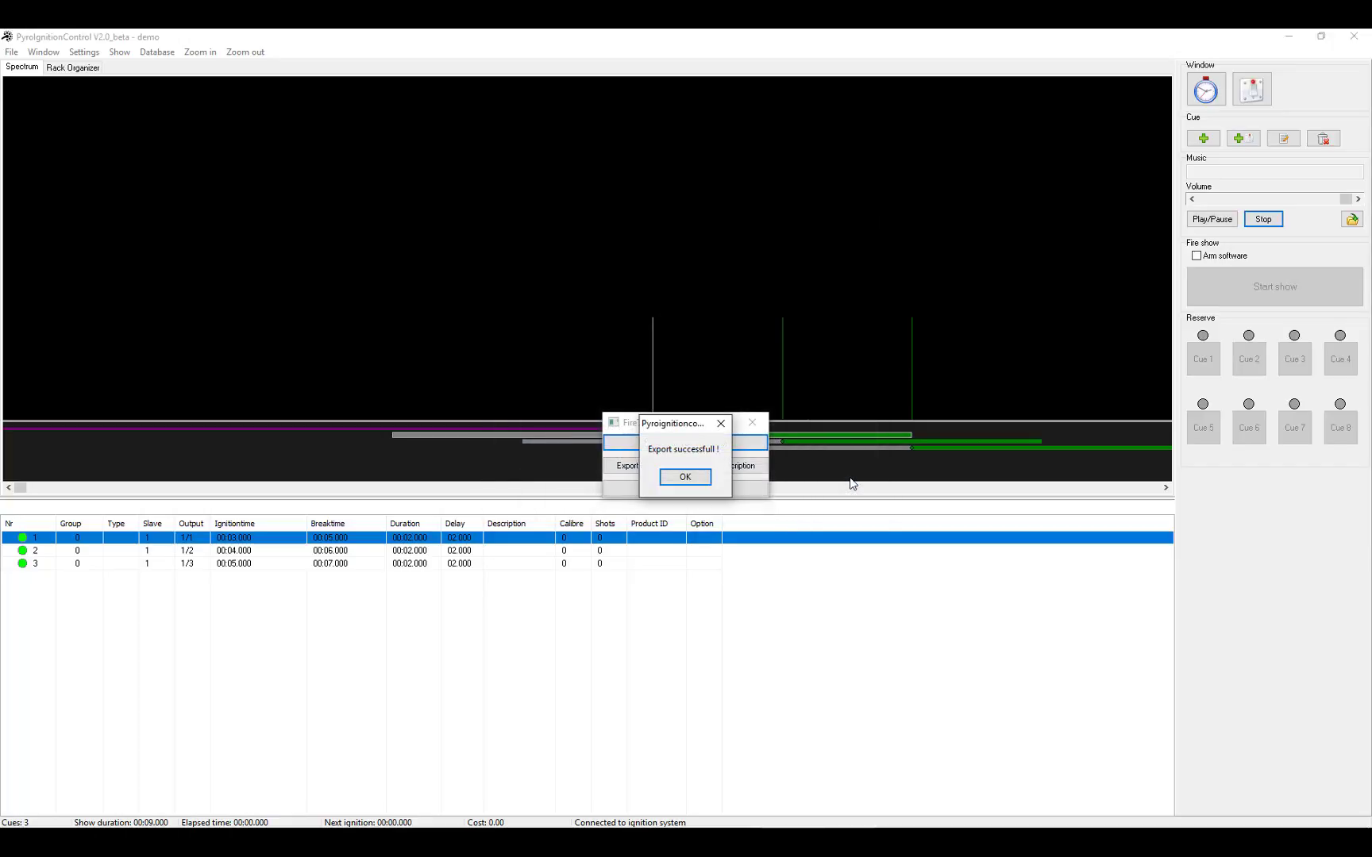
click(697, 479)
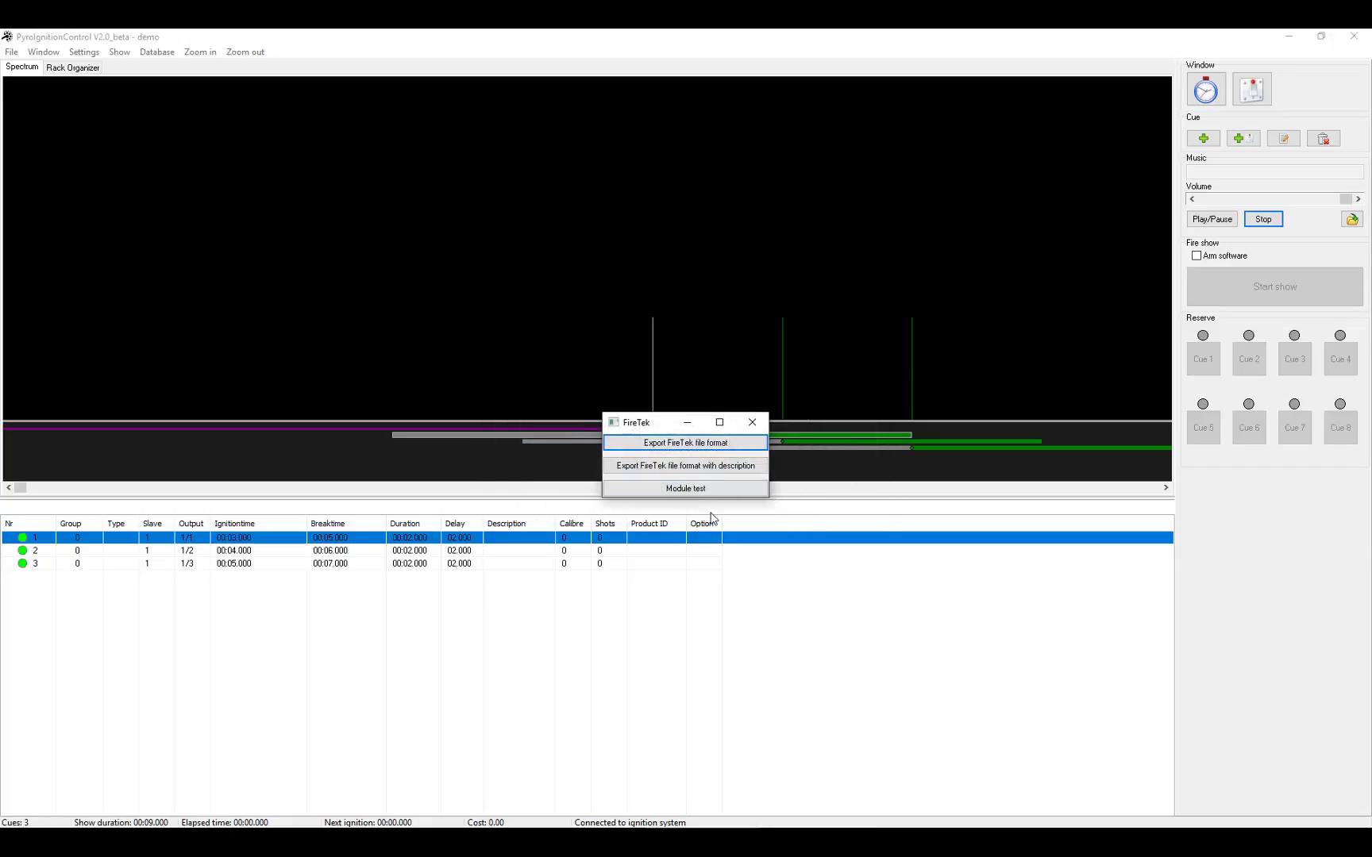
click(753, 418)
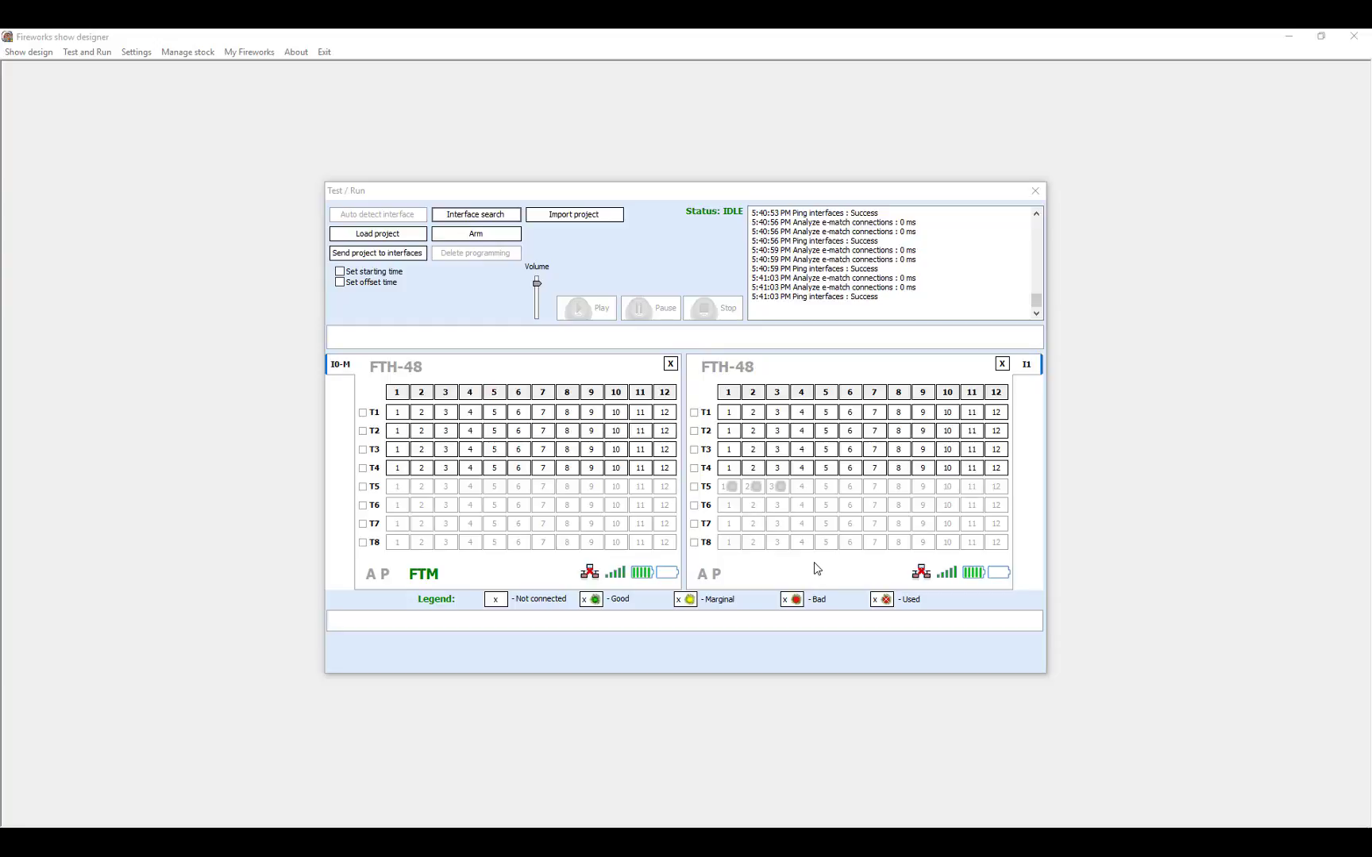
Import demo.csv from the Desktop without audio and send its 3 entries to interface 1.
click(589, 220)
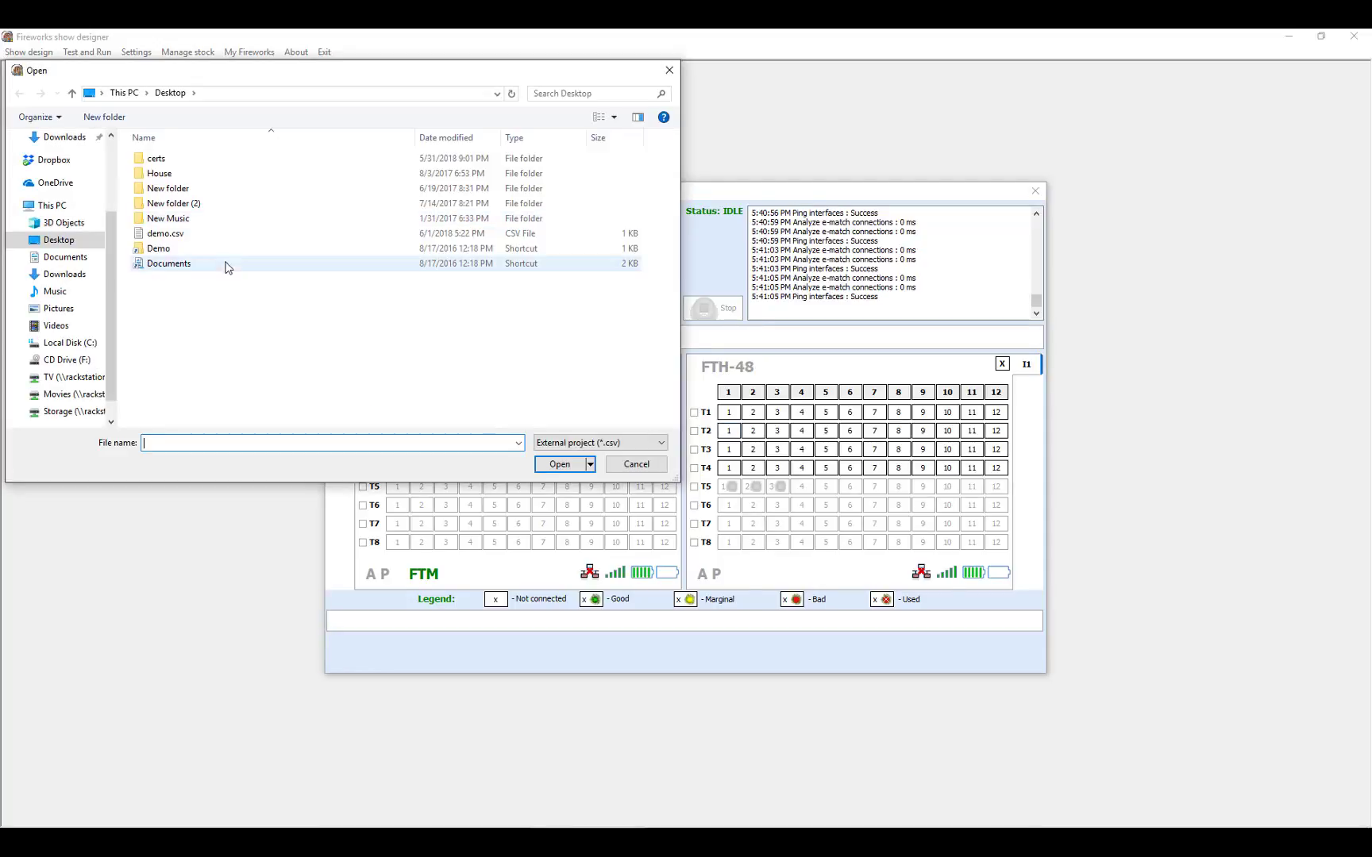
click(209, 238)
click(566, 467)
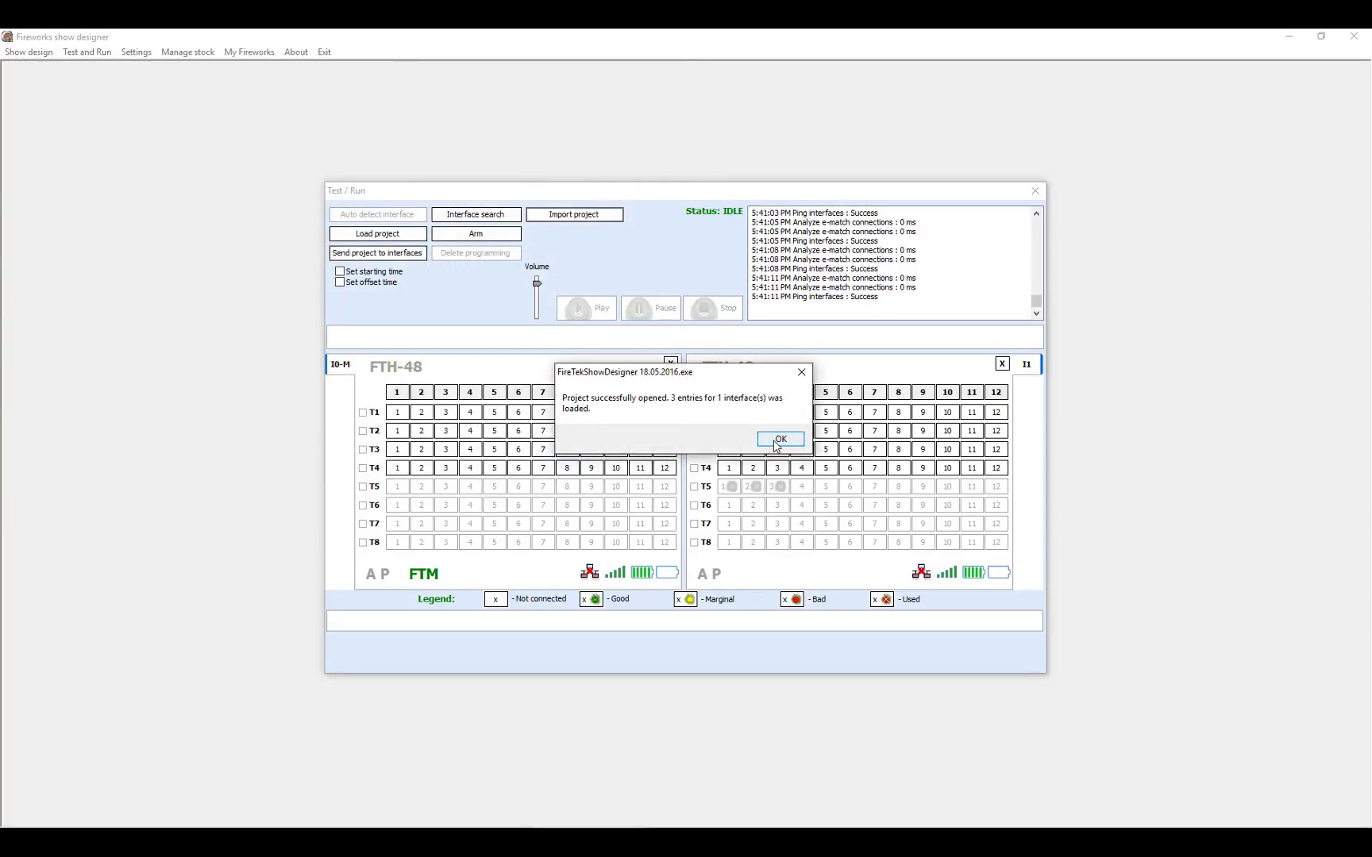
click(776, 442)
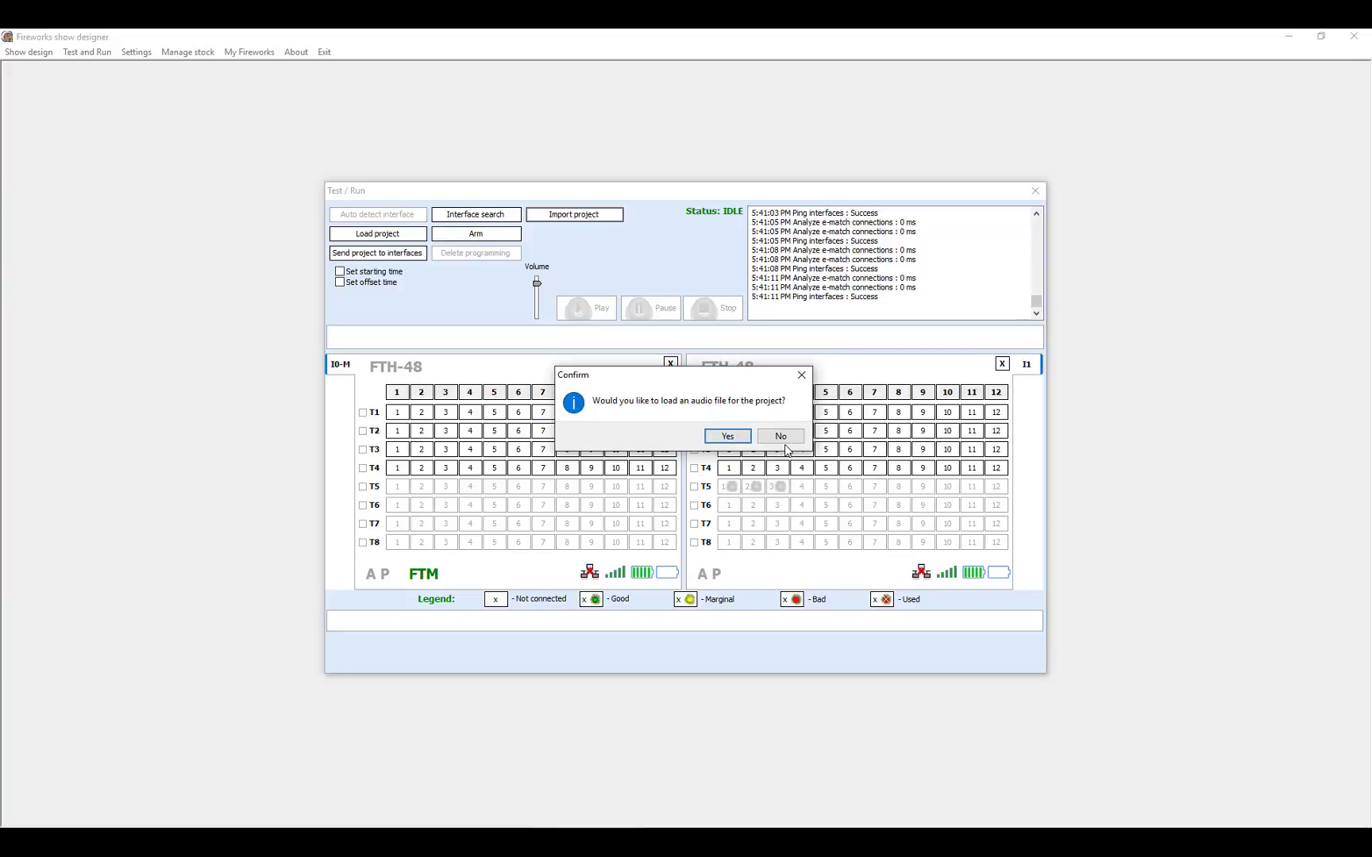
click(784, 444)
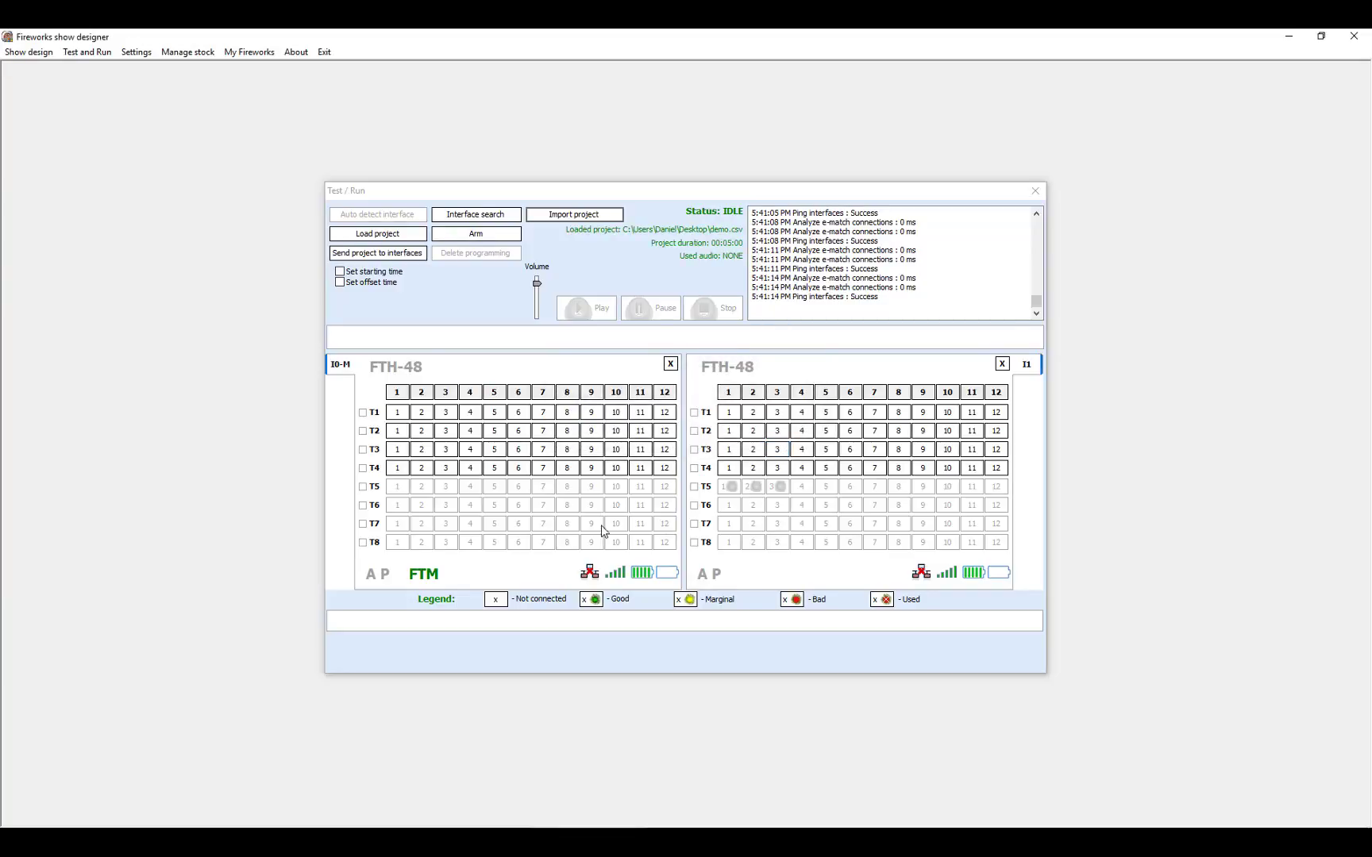
click(394, 254)
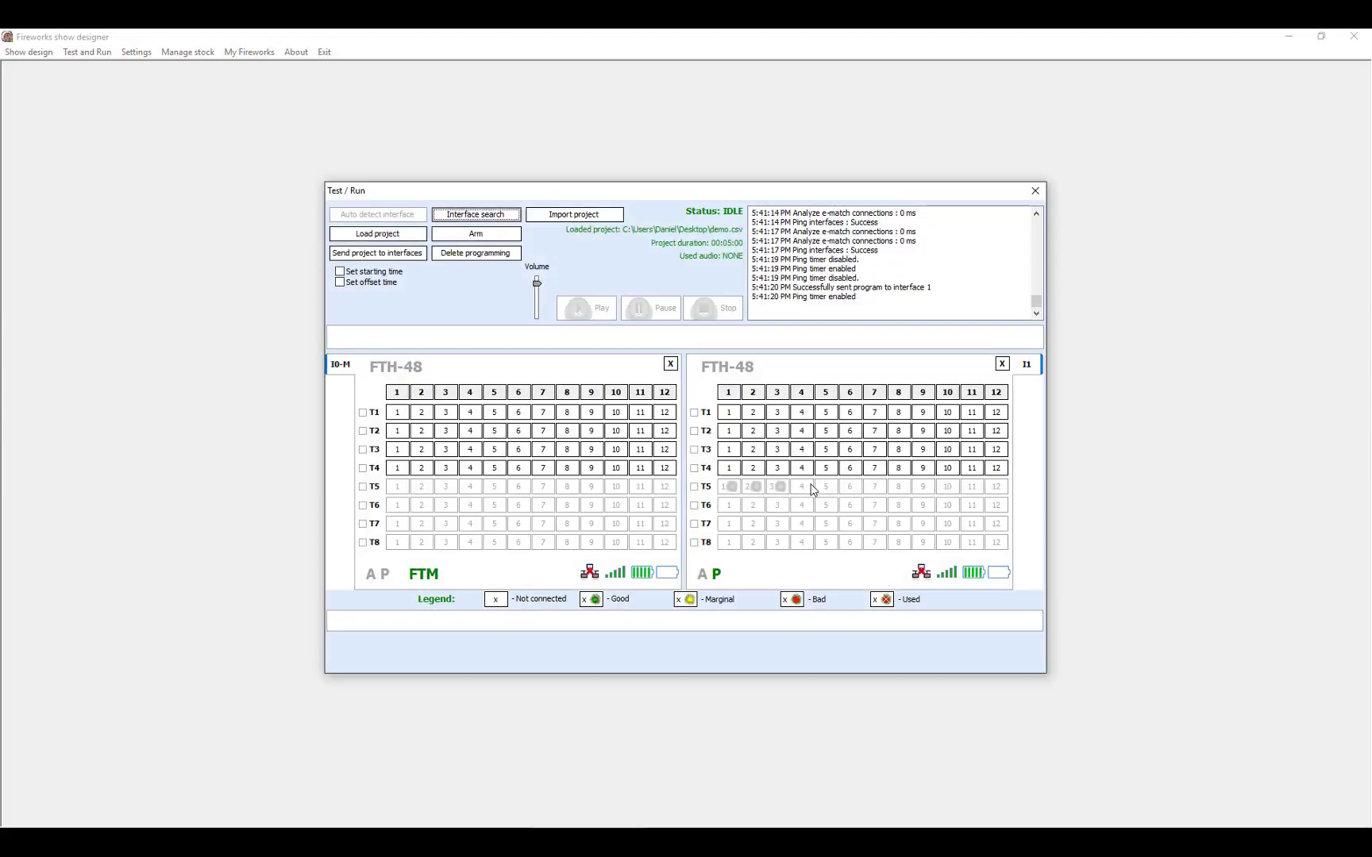